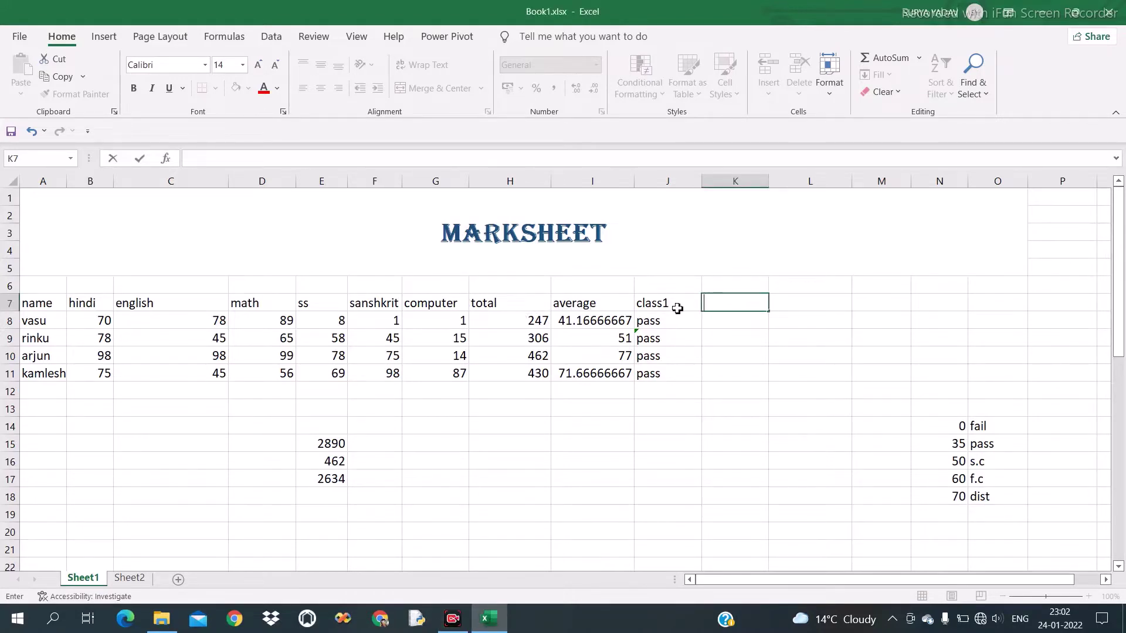
# Enter the heading class1 in empty cell K7 beside the existing class1 column.
pyautogui.click(660, 320)
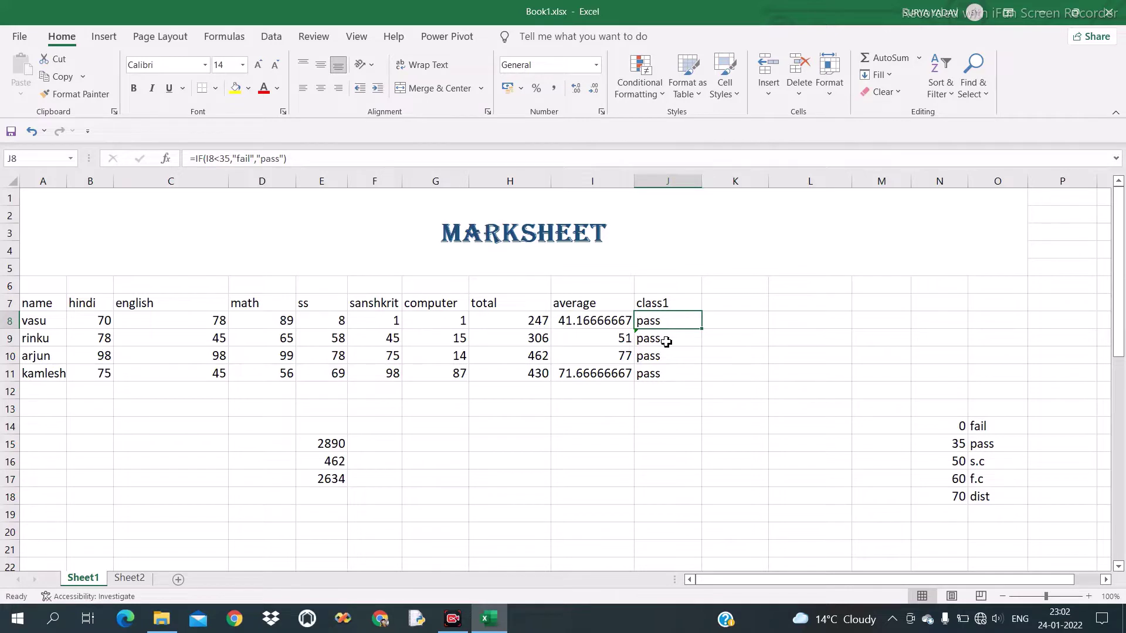
pyautogui.click(713, 309)
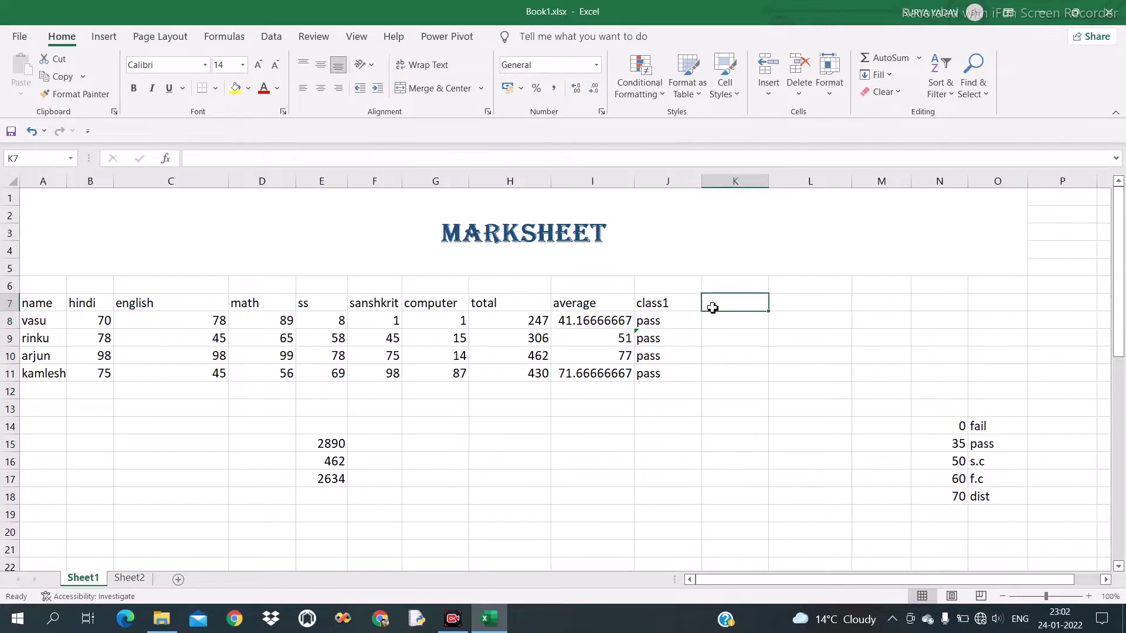
pyautogui.write('class')
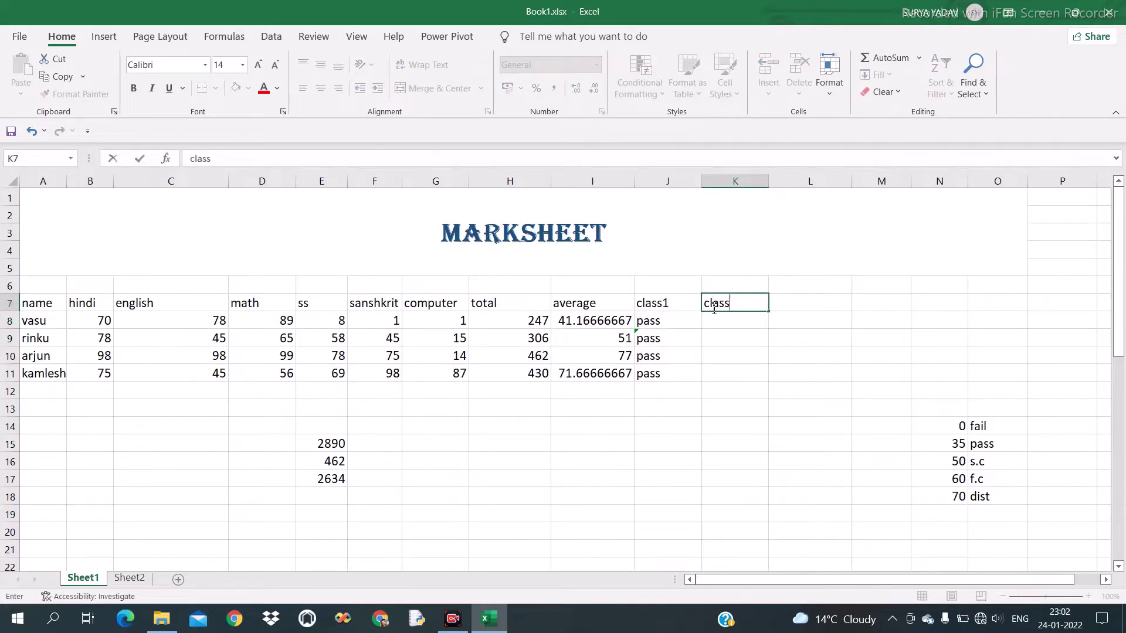
pyautogui.write('1')
pyautogui.click(672, 320)
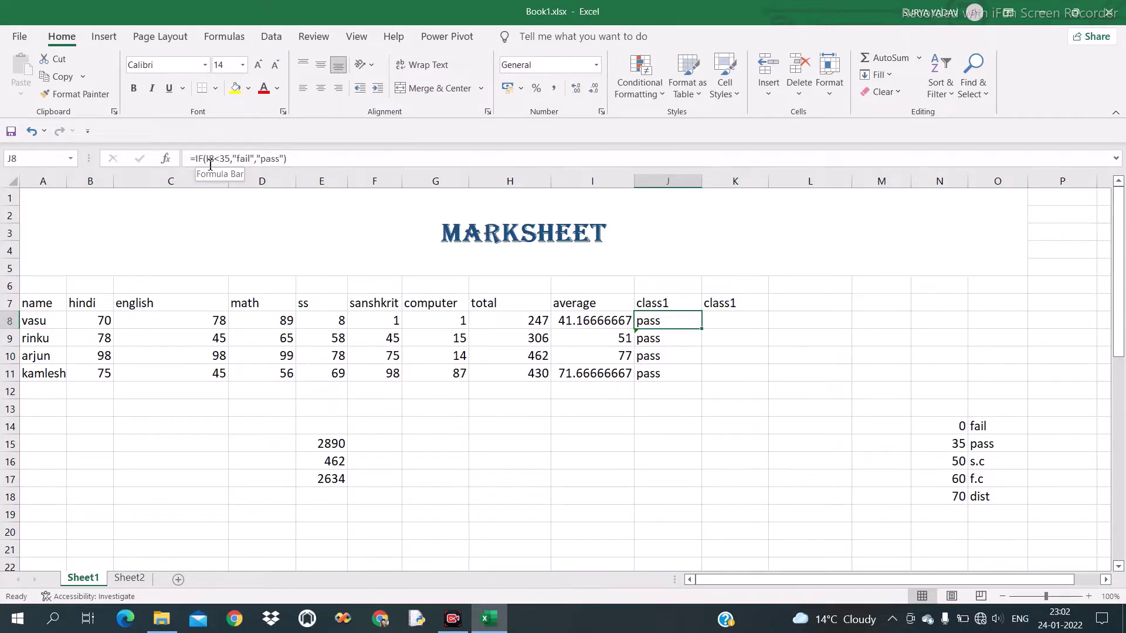
pyautogui.click(722, 318)
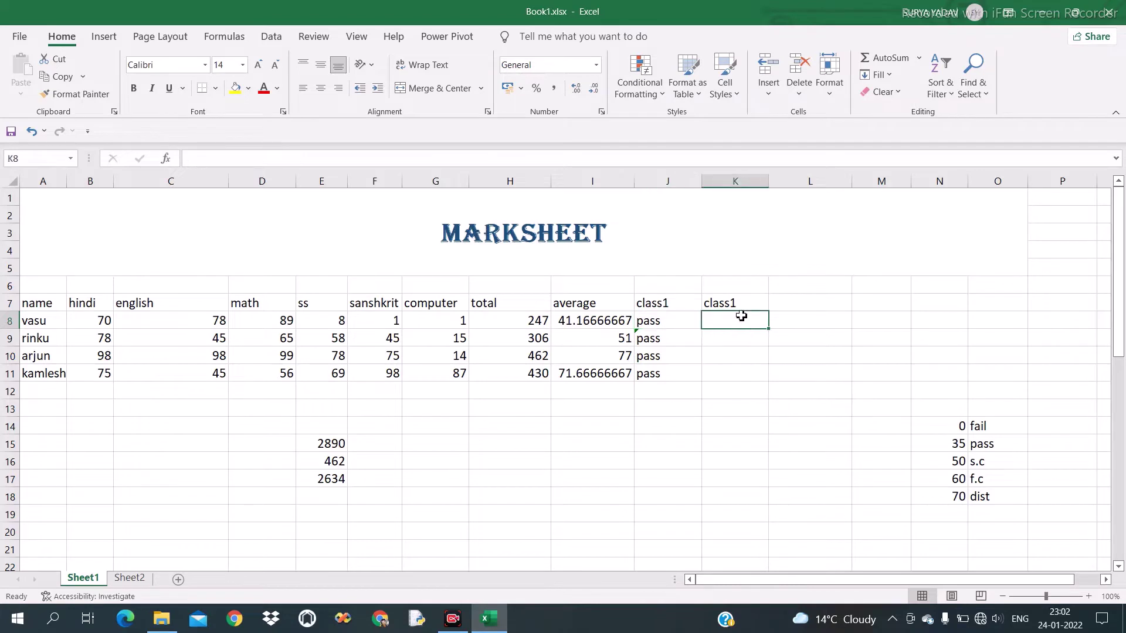
# Rename the new K7 heading from class1 to class2.
pyautogui.doubleClick(748, 303)
pyautogui.press('BackSpace')
pyautogui.write('2')
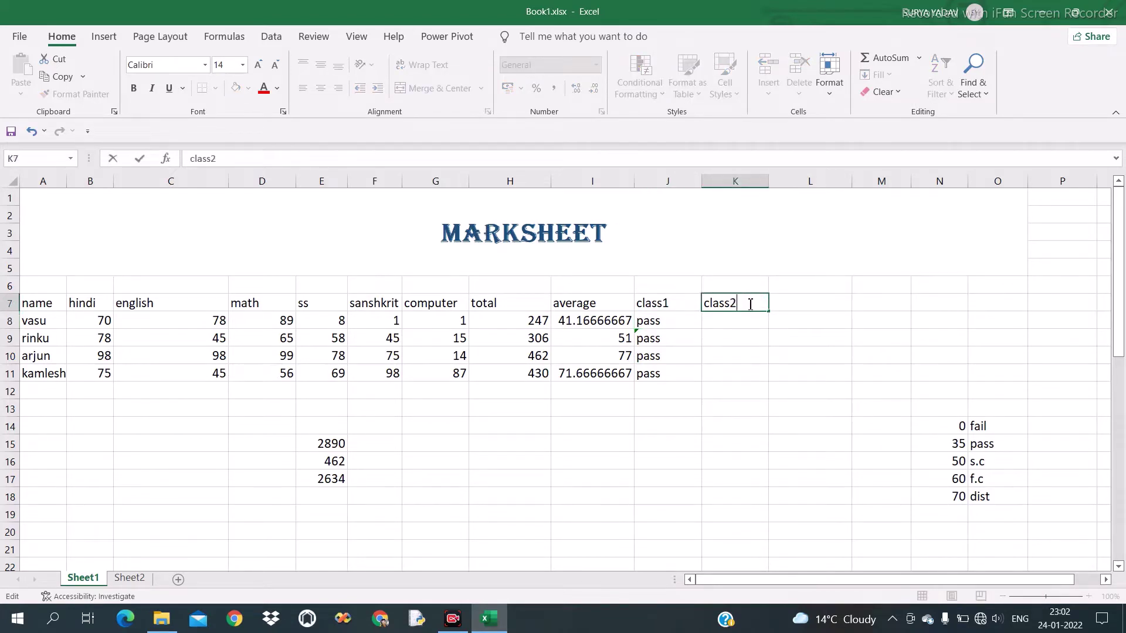
pyautogui.click(726, 323)
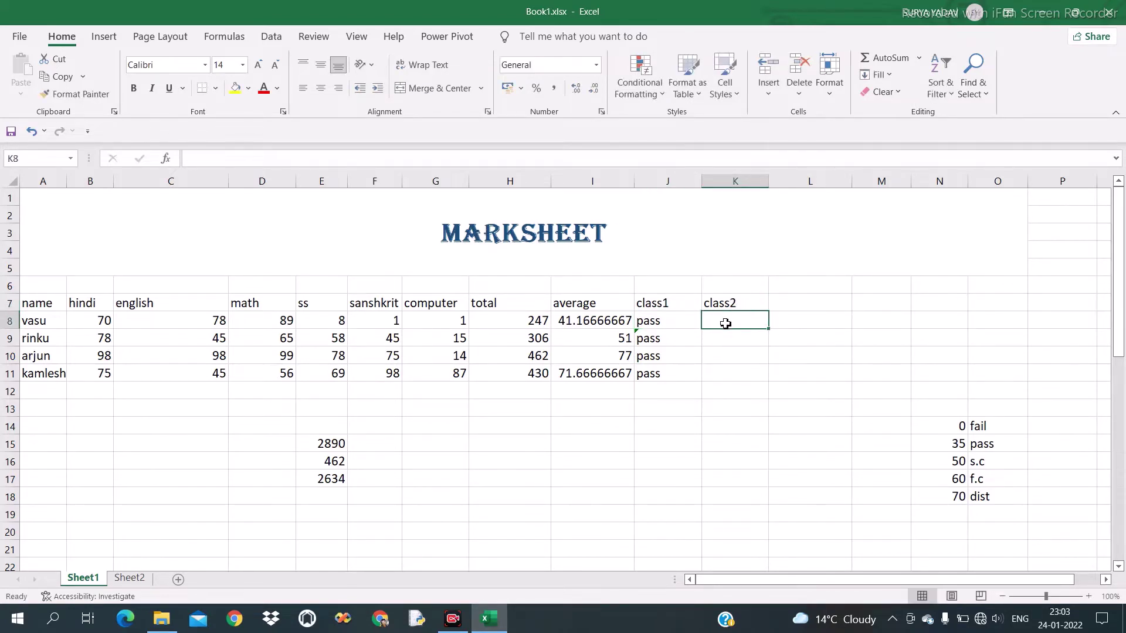
# Start K8's formula as =if(I8<35,"fail",if( to grade vasu's average.
pyautogui.write('=if')
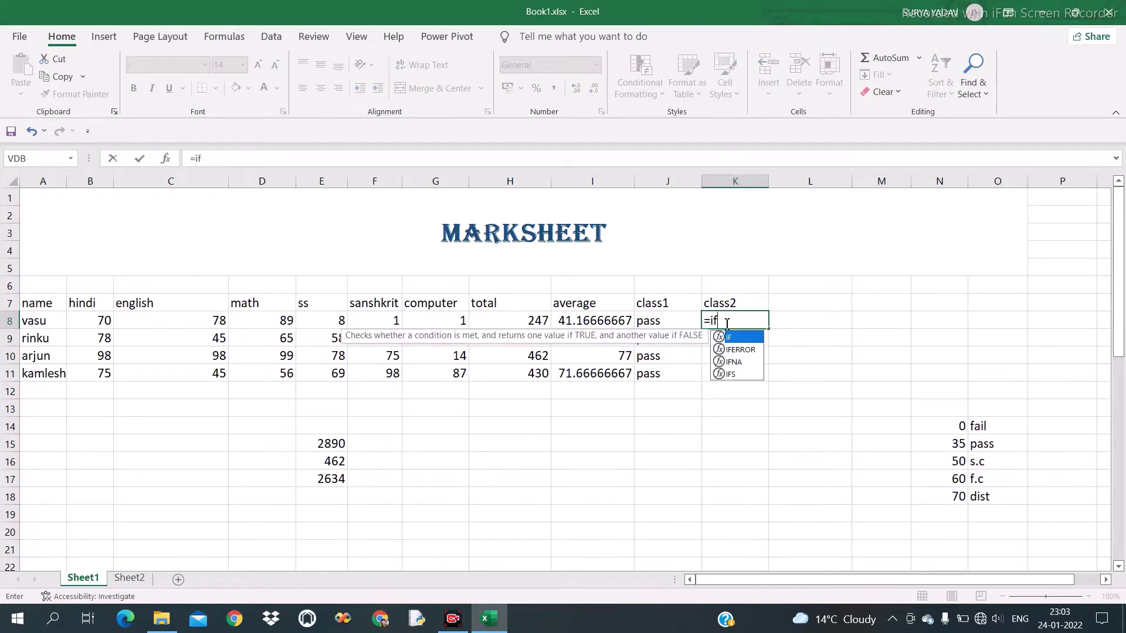
pyautogui.write('(')
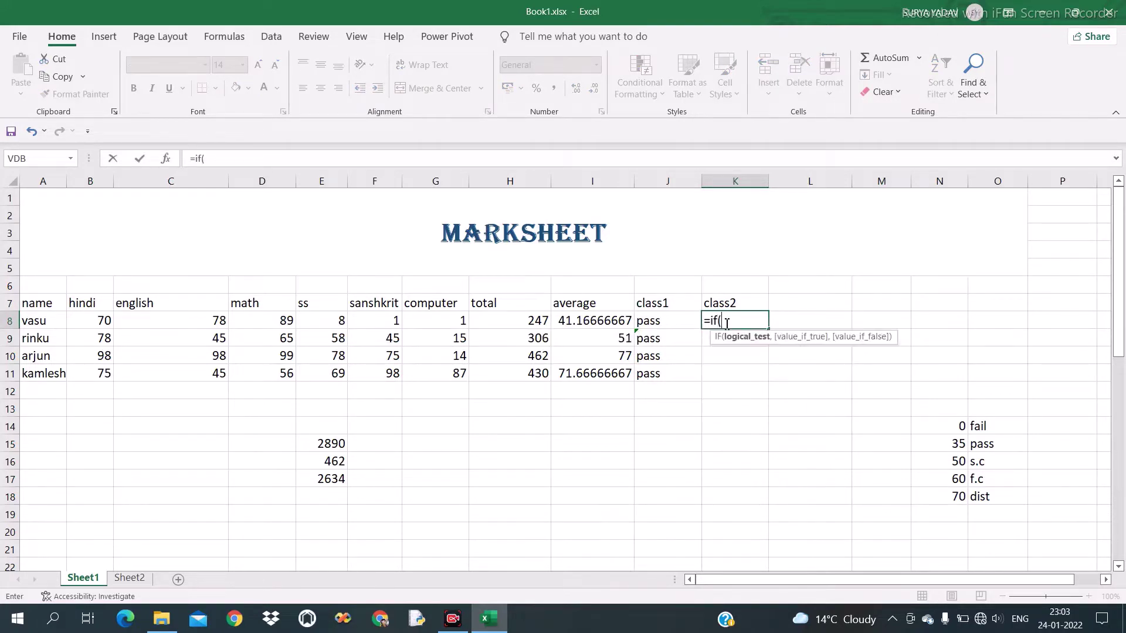
pyautogui.click(599, 322)
pyautogui.write('<')
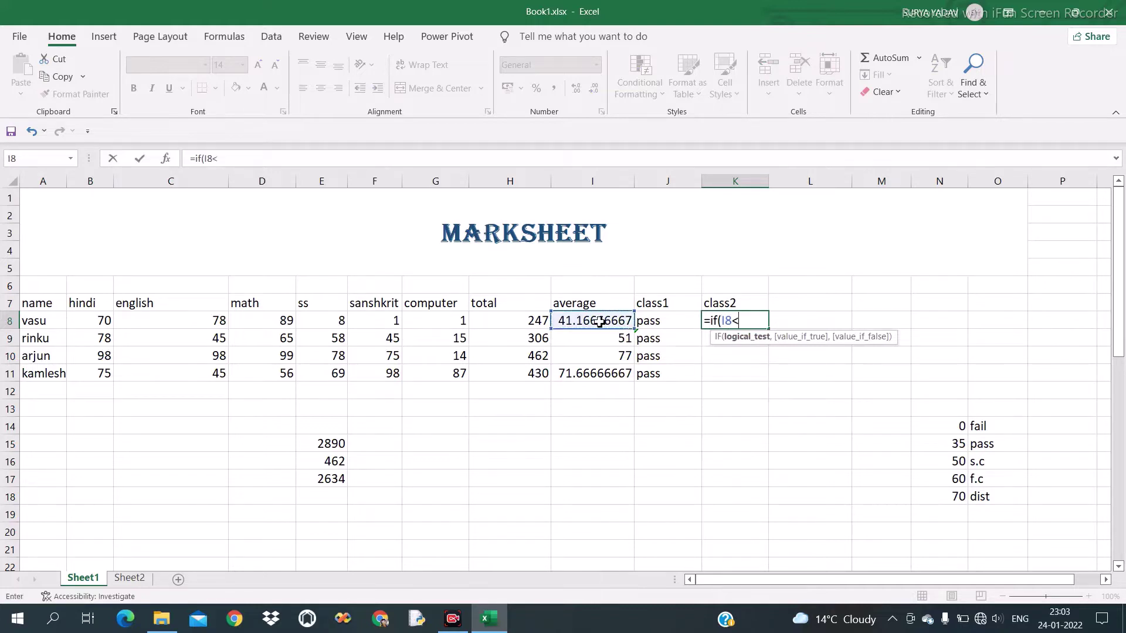
pyautogui.write('35')
pyautogui.write(',"')
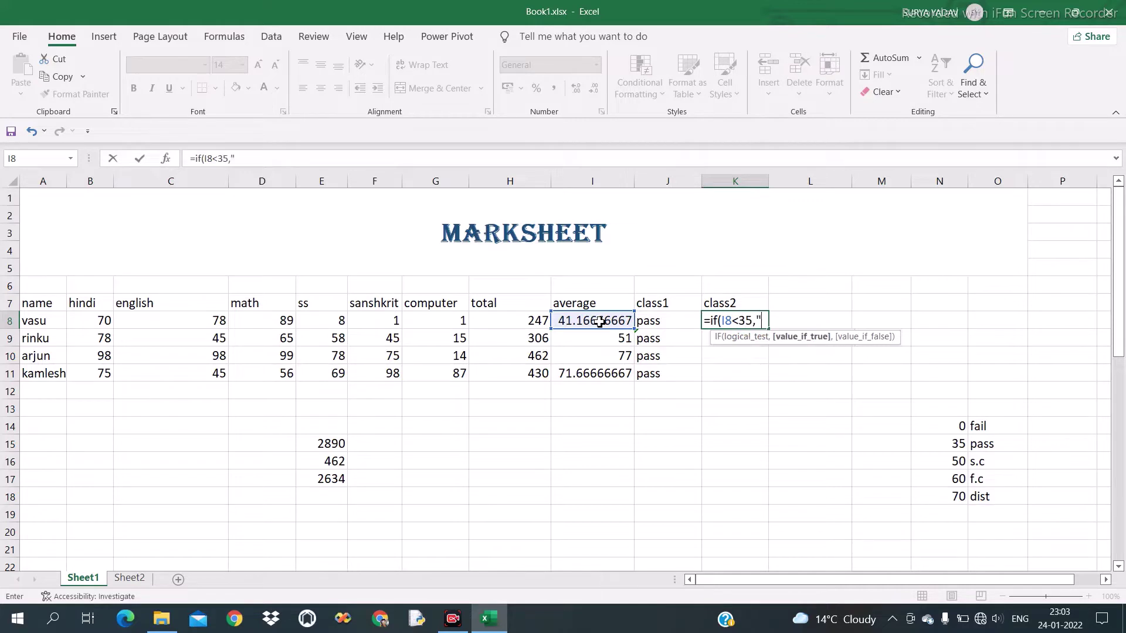
pyautogui.write('fail"')
pyautogui.write(',')
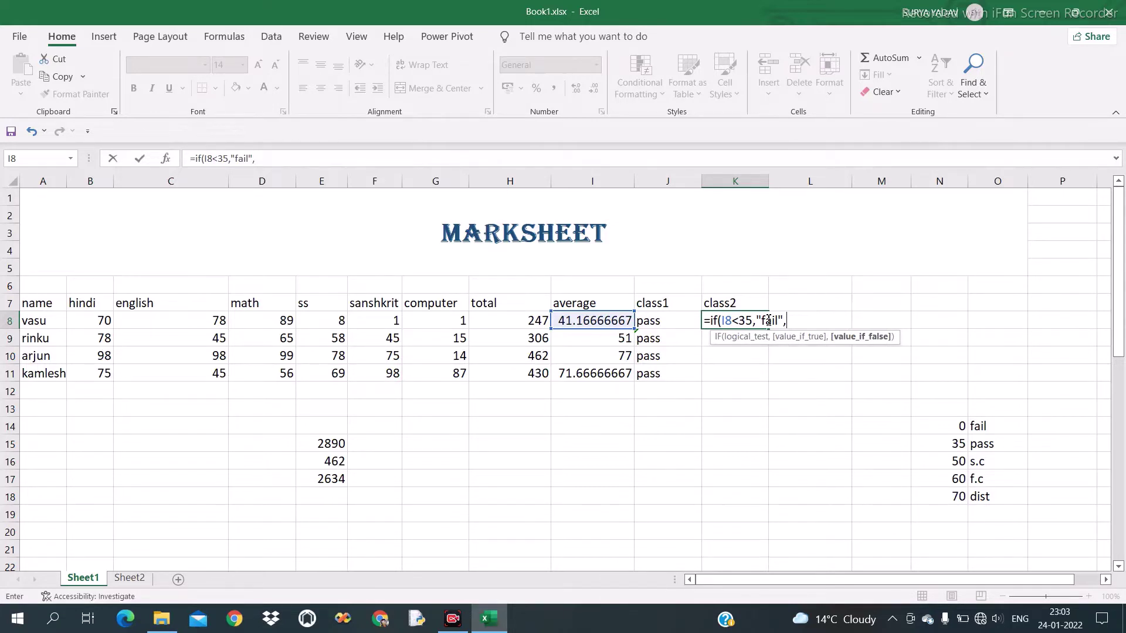
pyautogui.write('i')
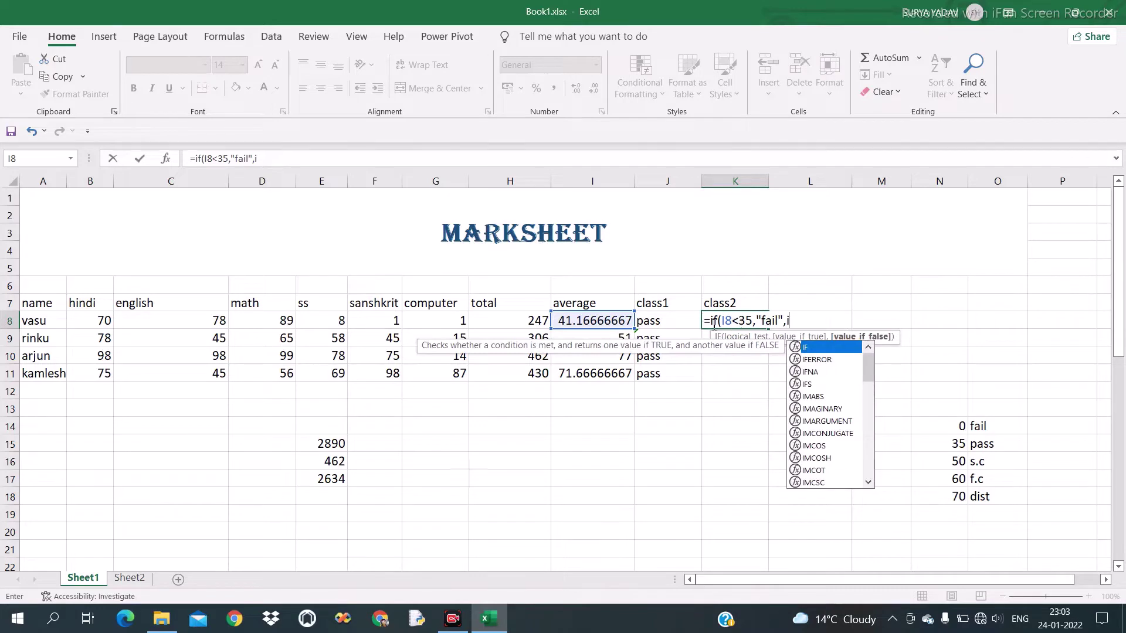
pyautogui.write('f')
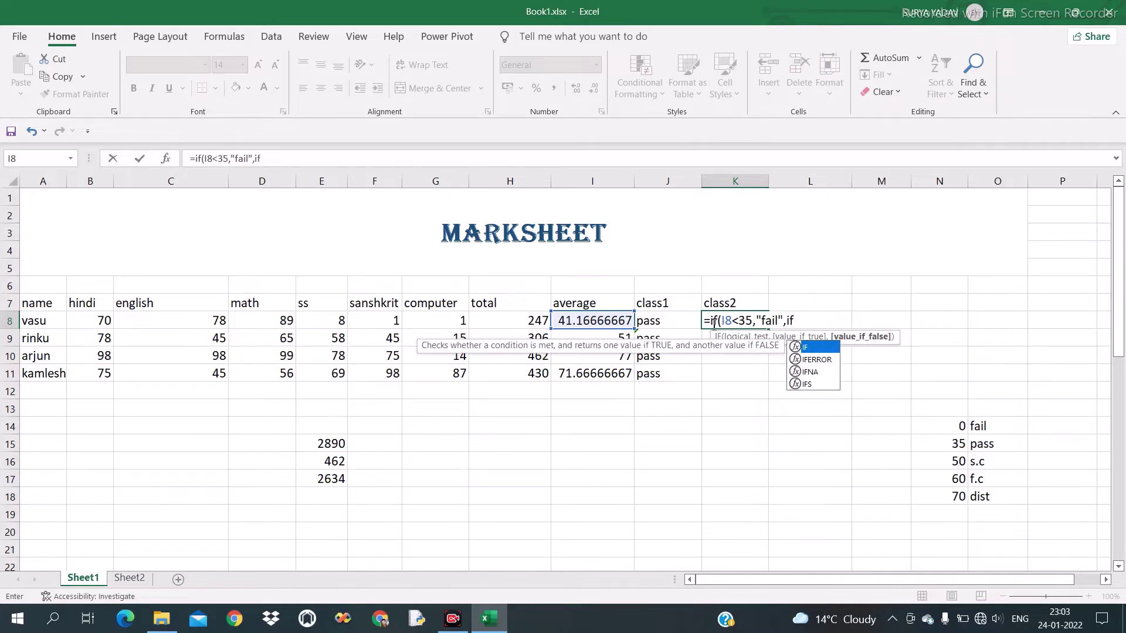
pyautogui.write('(')
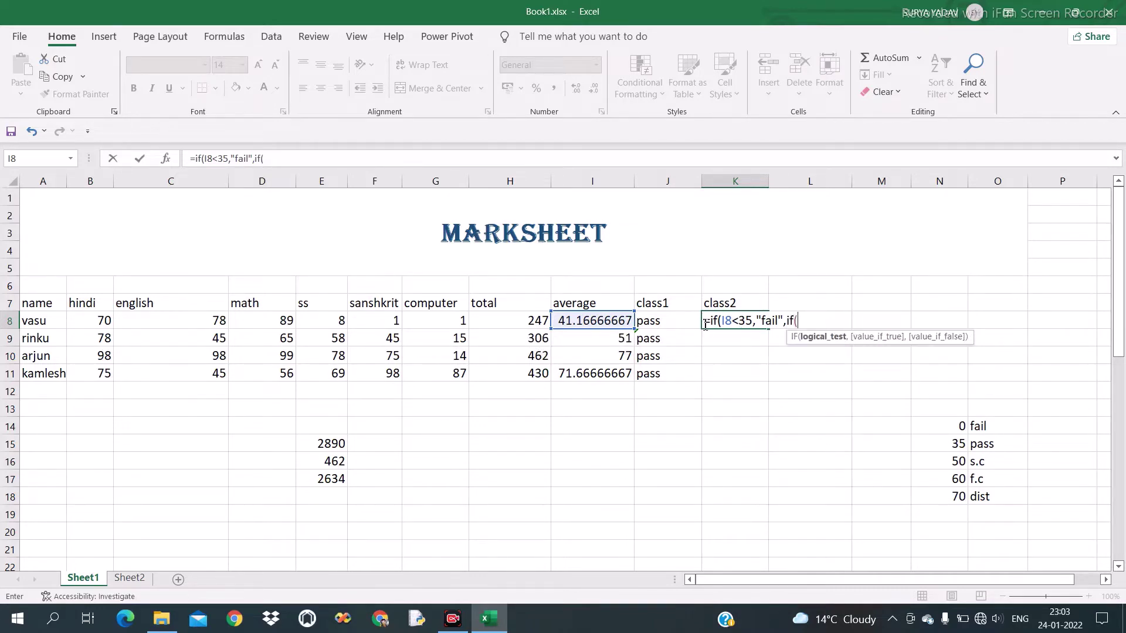
# Extend K8's formula with nested bands I8<50 "pass" and I8<60 "s.c".
pyautogui.click(619, 317)
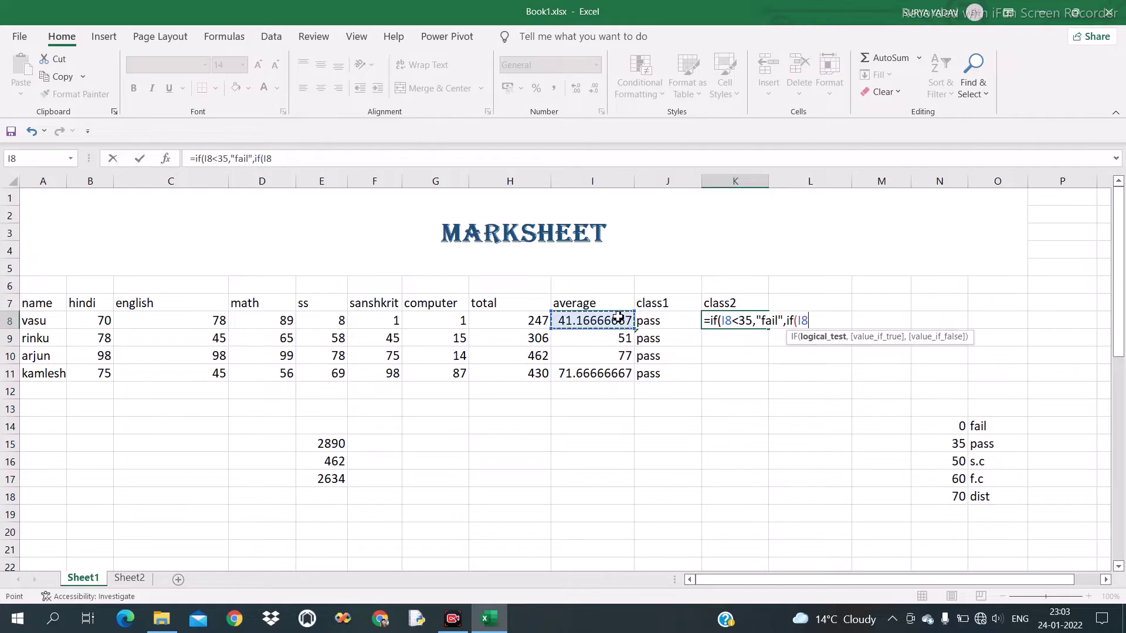
pyautogui.write('<')
pyautogui.write('50')
pyautogui.write(',')
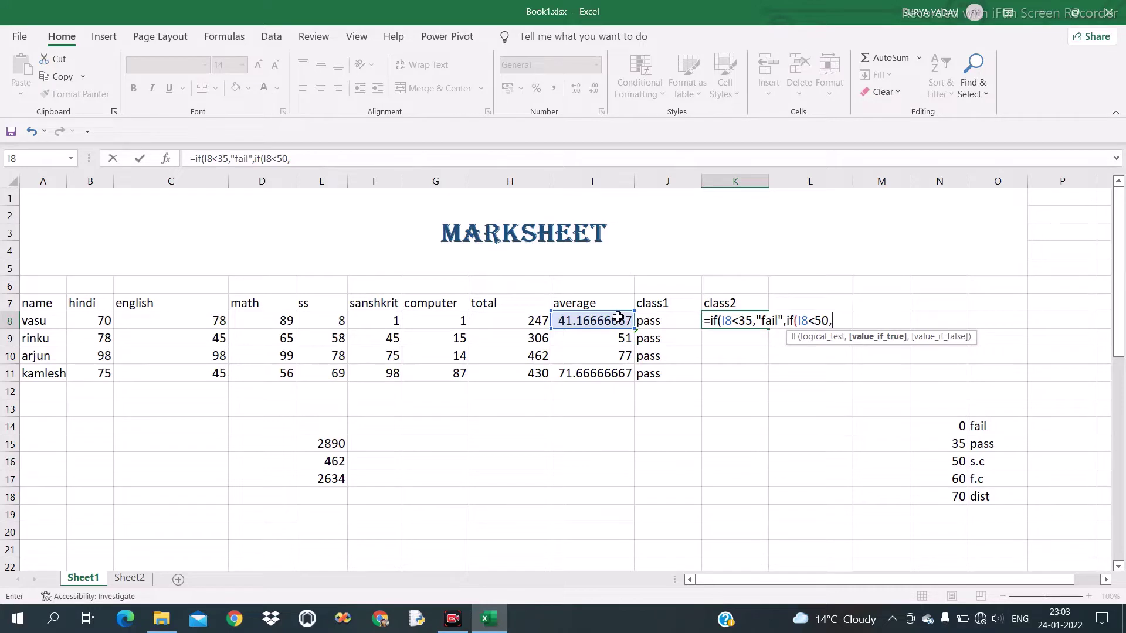
pyautogui.write('"')
pyautogui.write('pass')
pyautogui.write('"')
pyautogui.write(',')
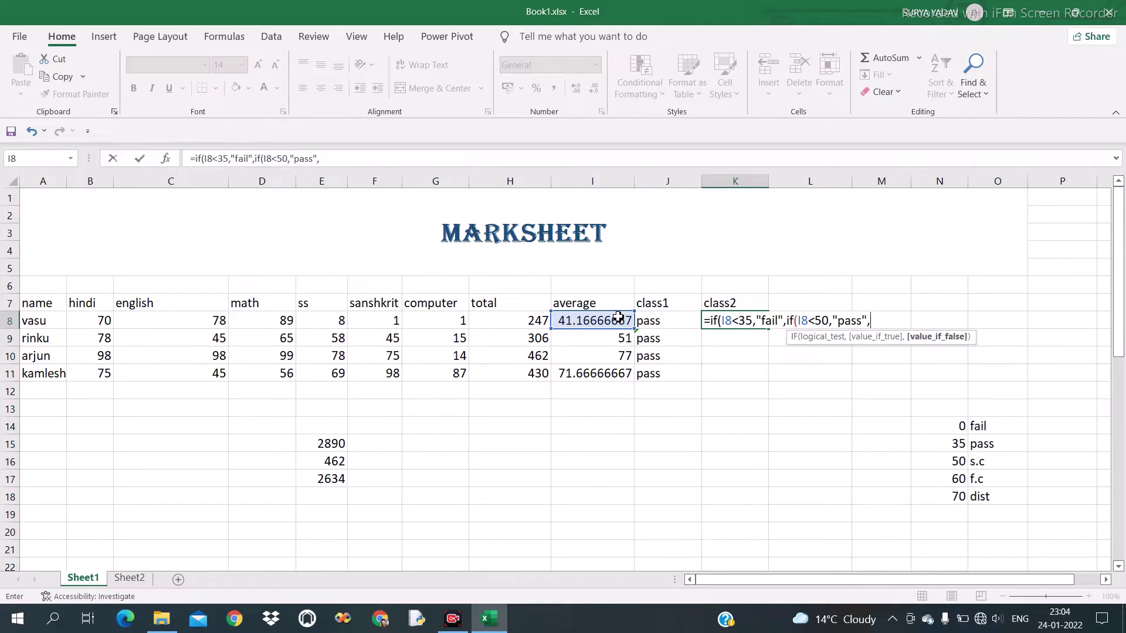
pyautogui.write('if')
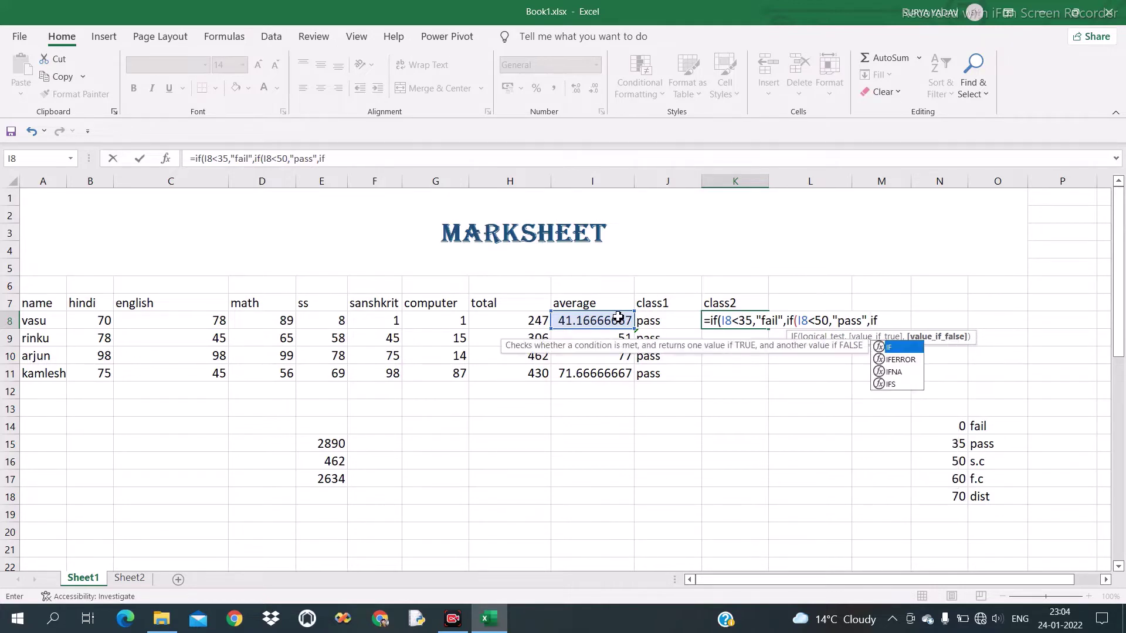
pyautogui.write('(')
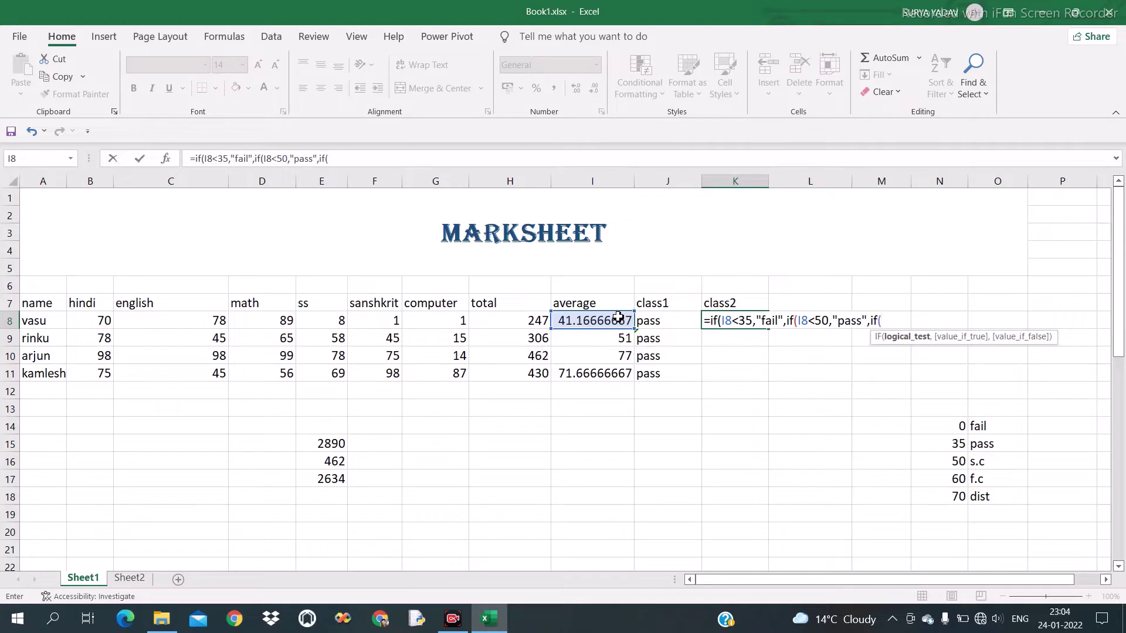
pyautogui.click(608, 321)
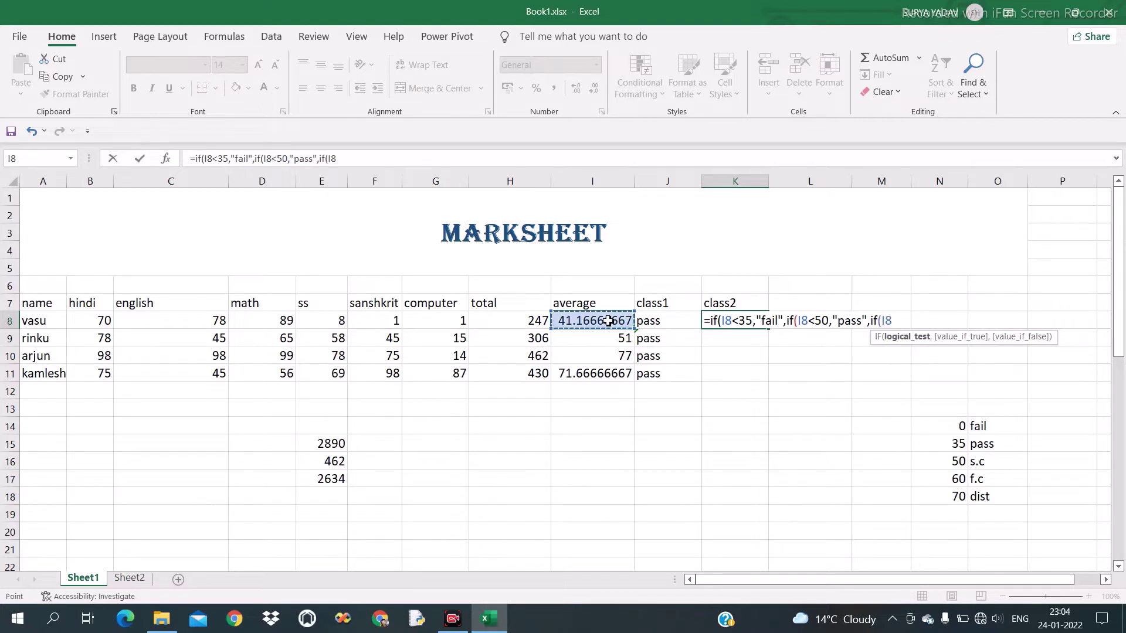
pyautogui.write('<')
pyautogui.write('60,')
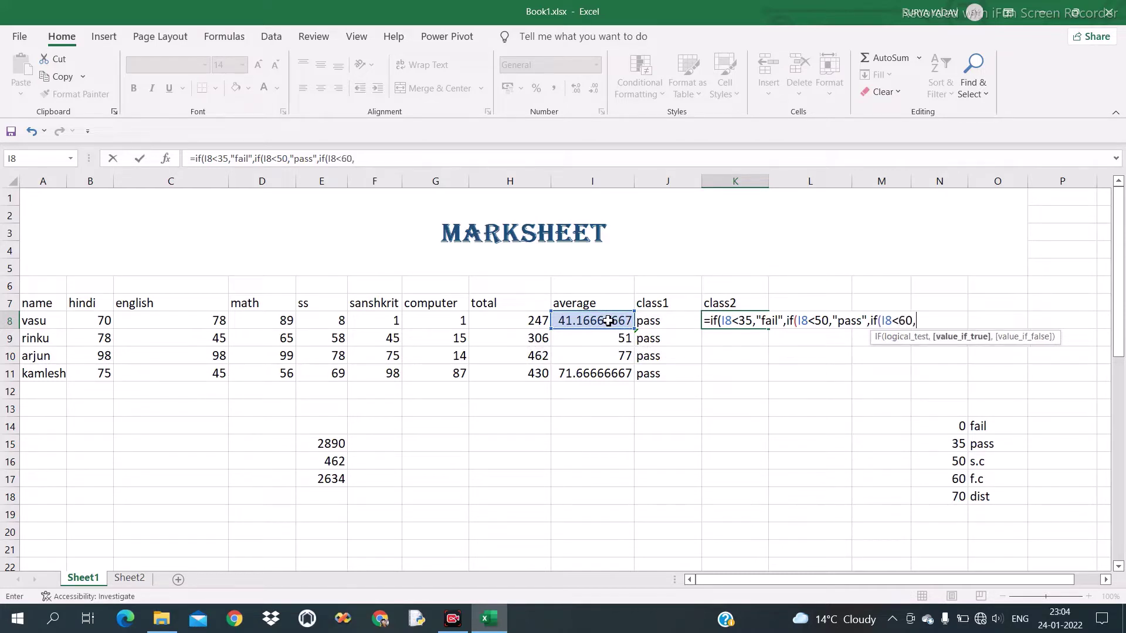
pyautogui.write('"')
pyautogui.write('s.')
pyautogui.write('c"')
pyautogui.write(',')
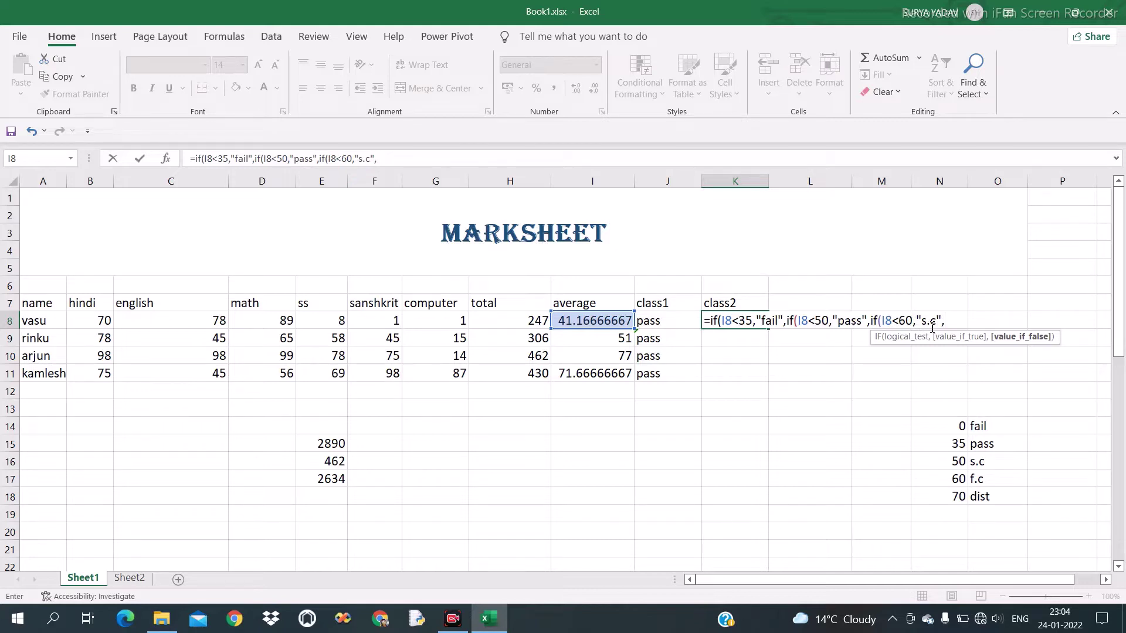
# Finish K8 with if(I8<70,"f.c","dist") plus closing parentheses, showing pass.
pyautogui.write('if')
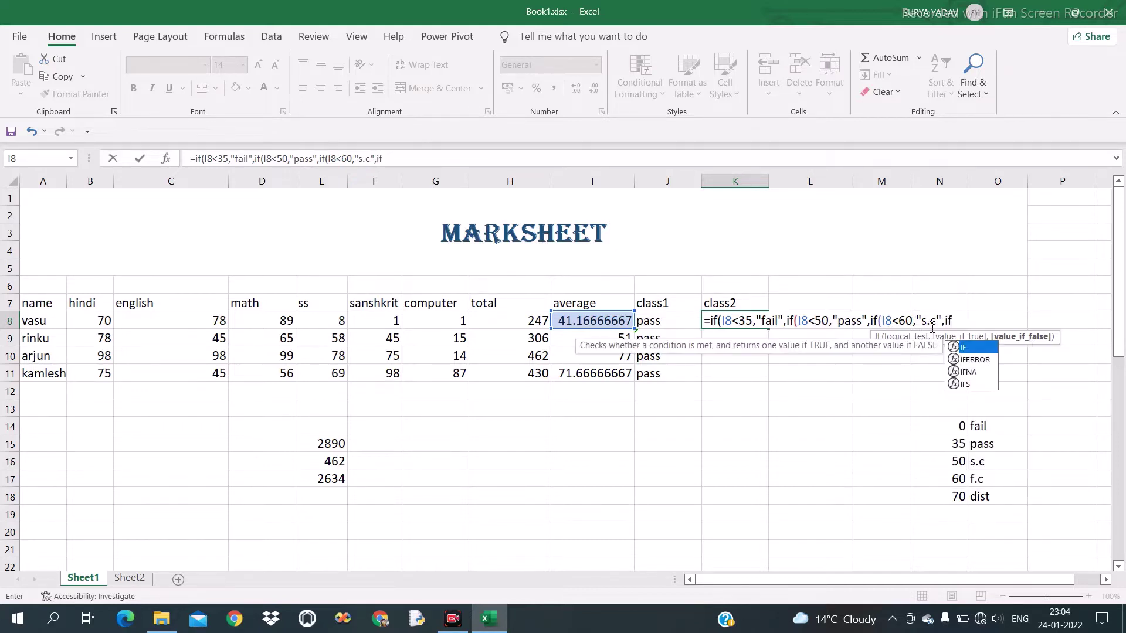
pyautogui.write('(')
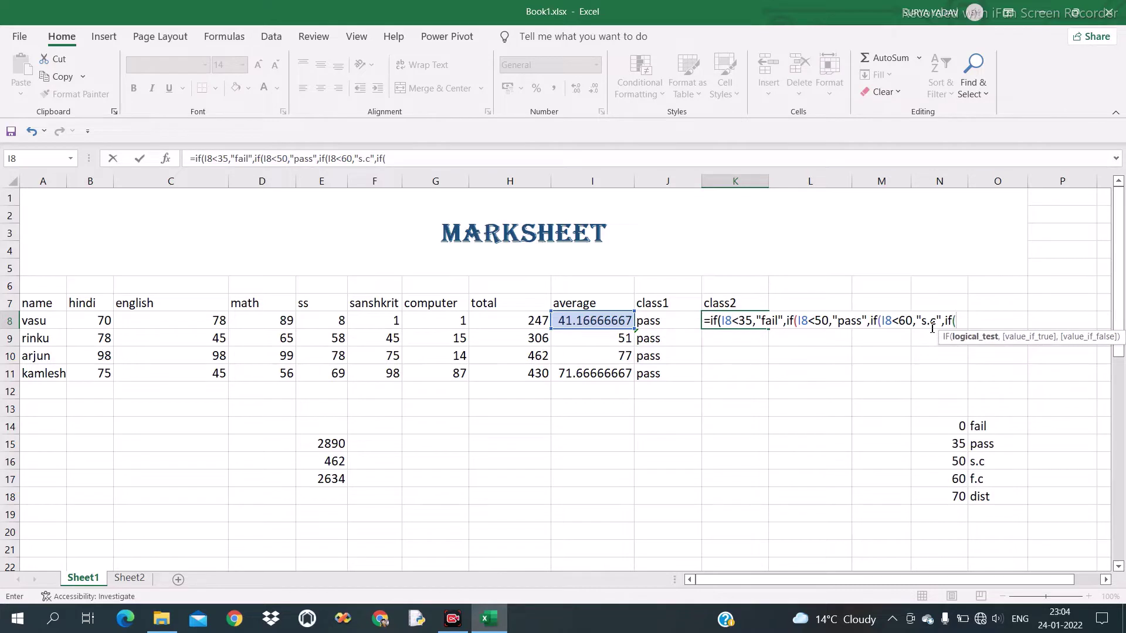
pyautogui.click(608, 320)
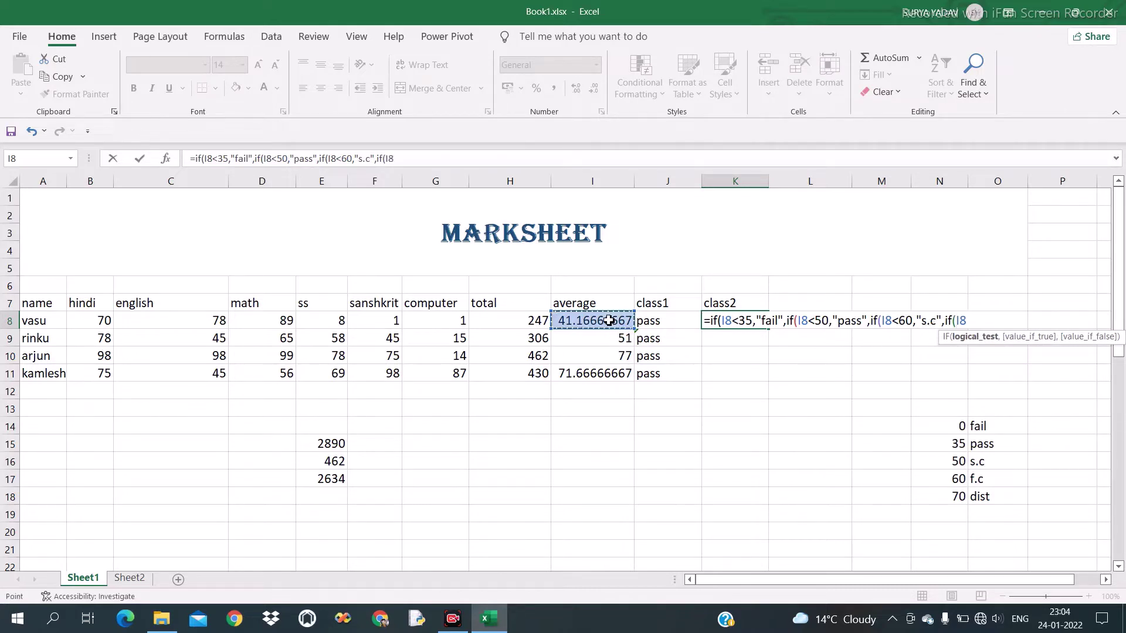
pyautogui.write('<')
pyautogui.write('70,')
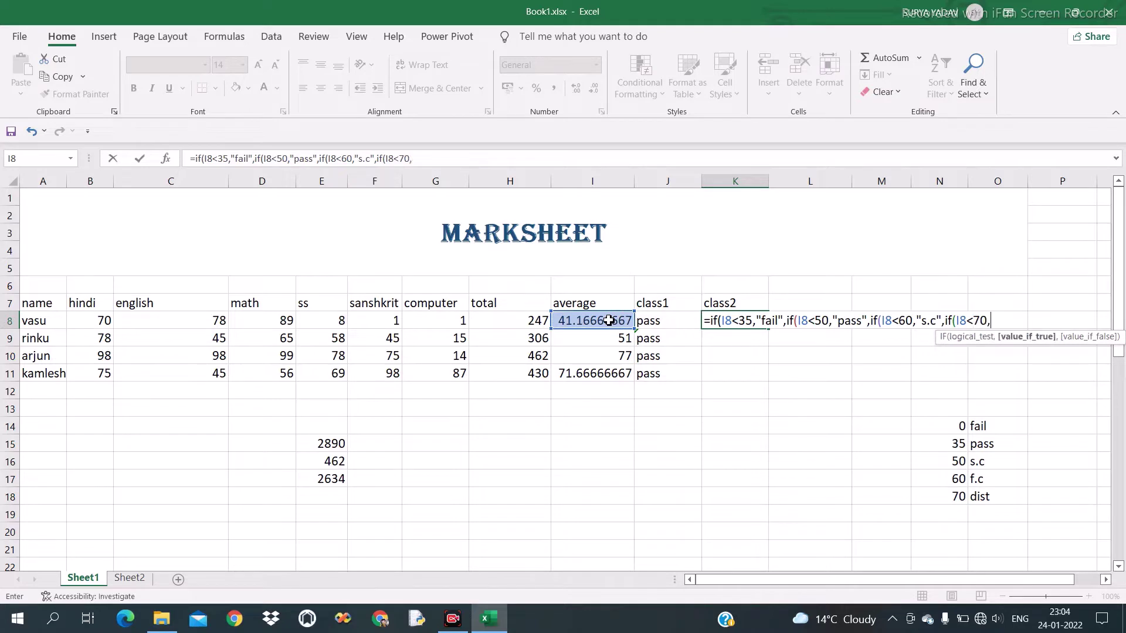
pyautogui.write('"f.')
pyautogui.write('c"')
pyautogui.write(',"')
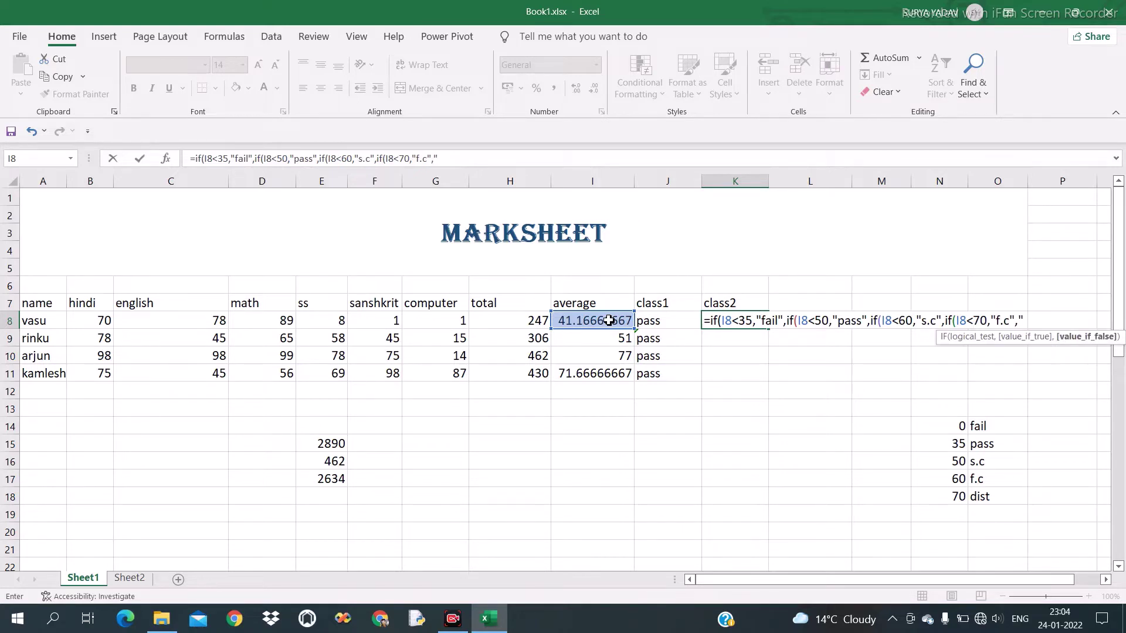
pyautogui.write('dist')
pyautogui.write('))')
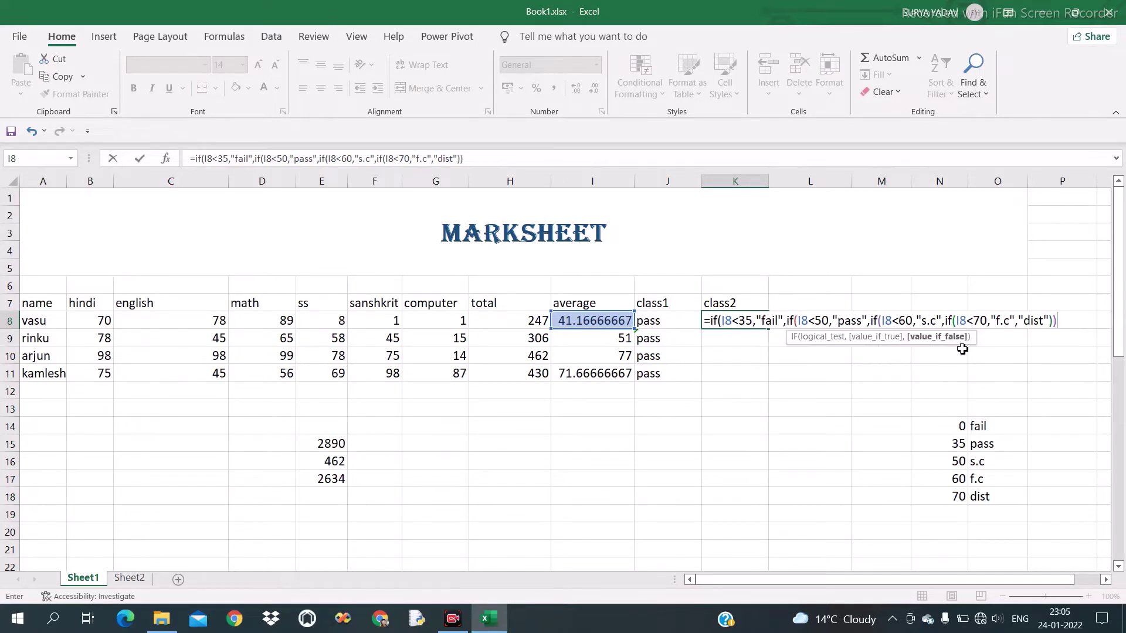
pyautogui.write('))')
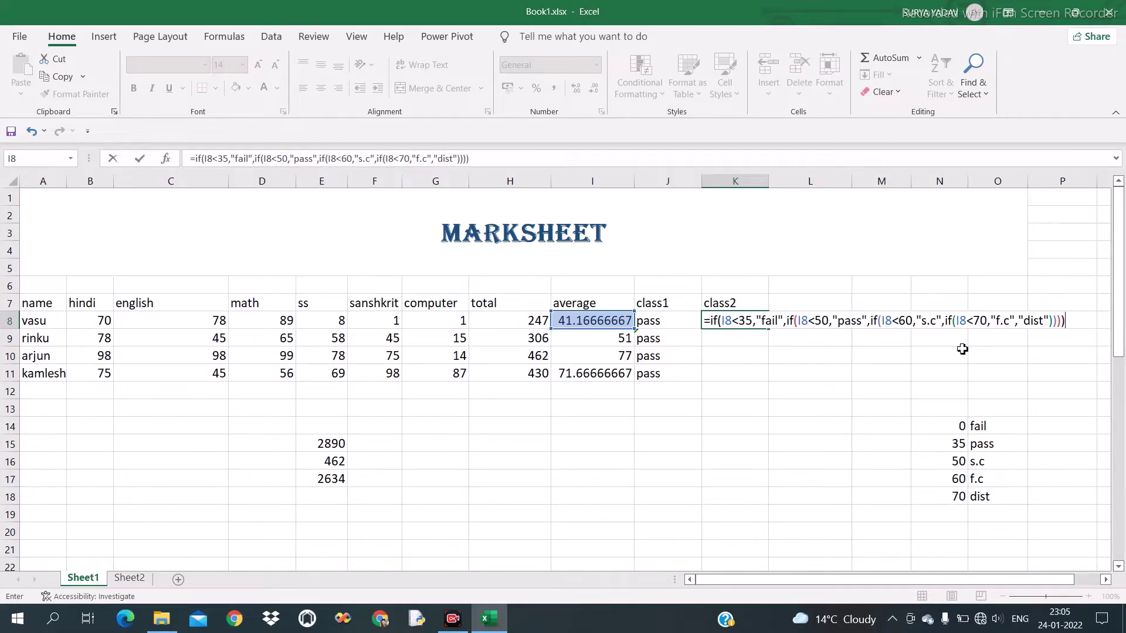
pyautogui.press('Return')
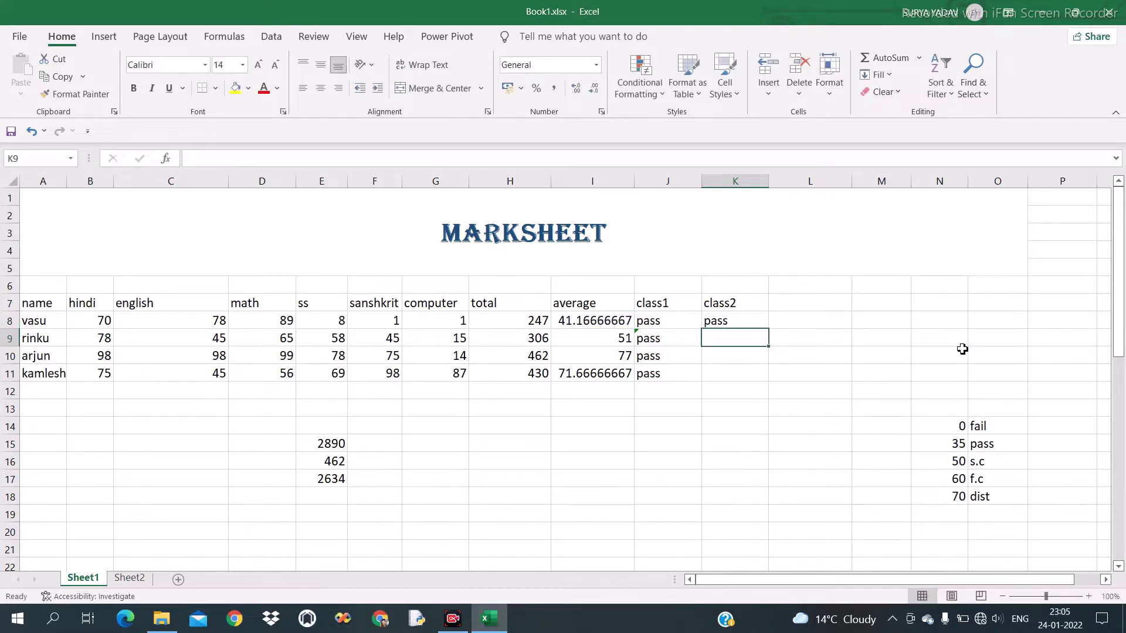
# Change vasu's hindi mark to 80 and ss mark to 85, then check K8.
pyautogui.click(106, 323)
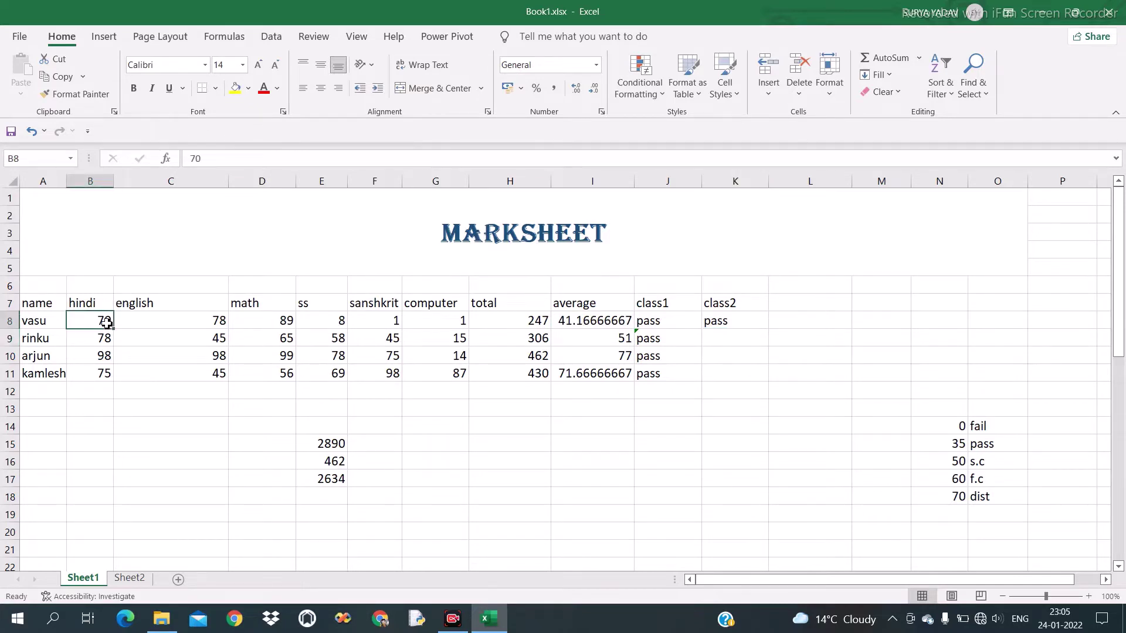
pyautogui.write('80')
pyautogui.press('Tab')
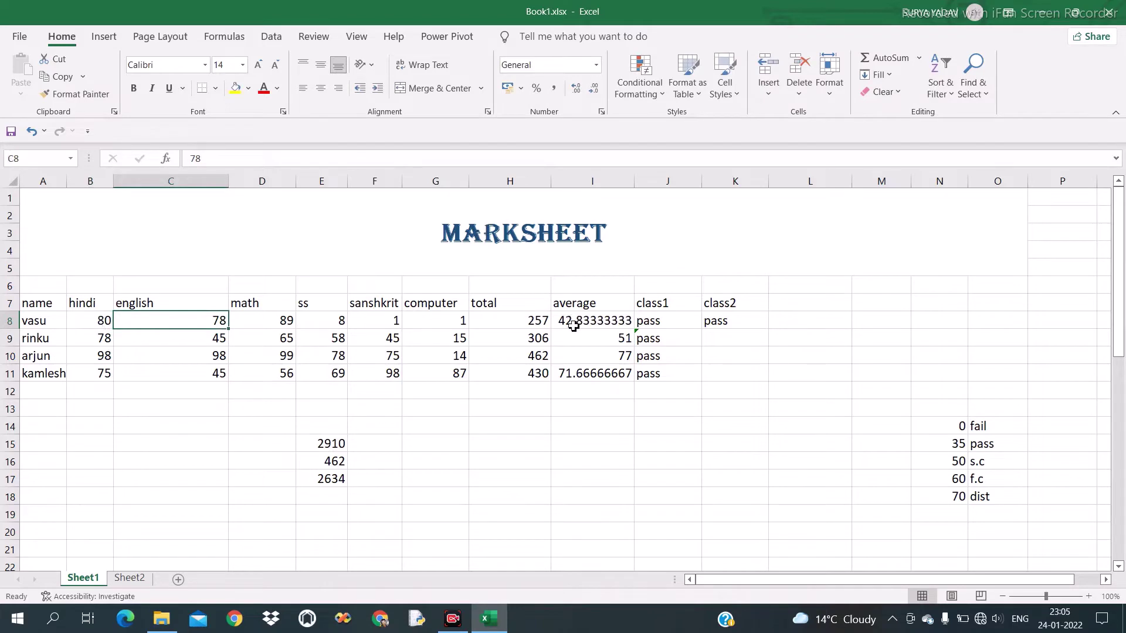
pyautogui.press('Right')
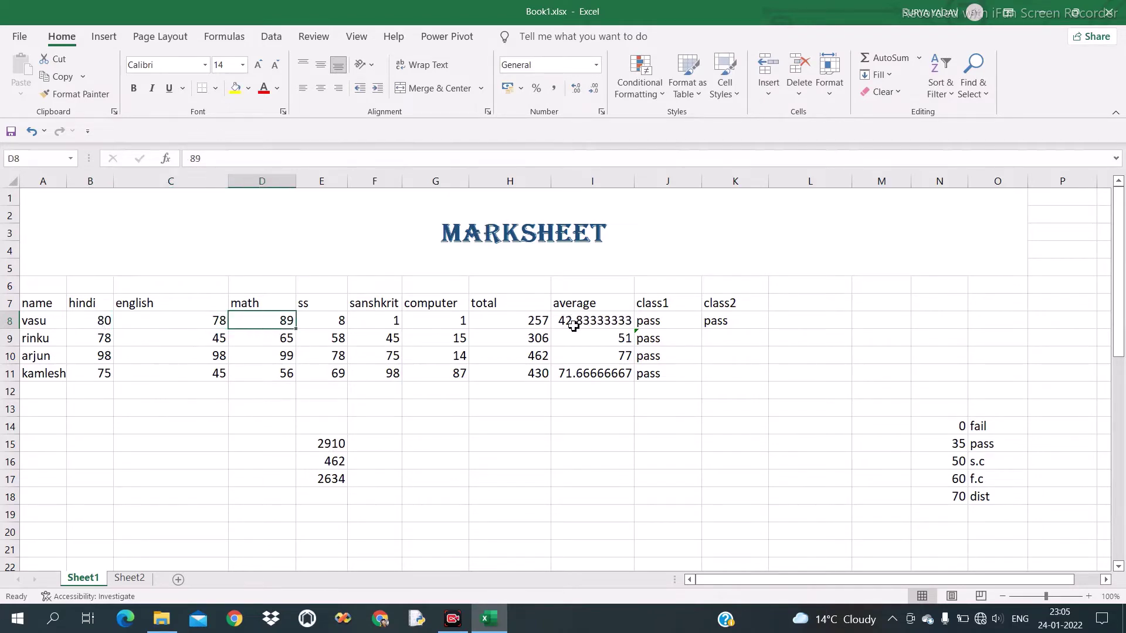
pyautogui.press('Right')
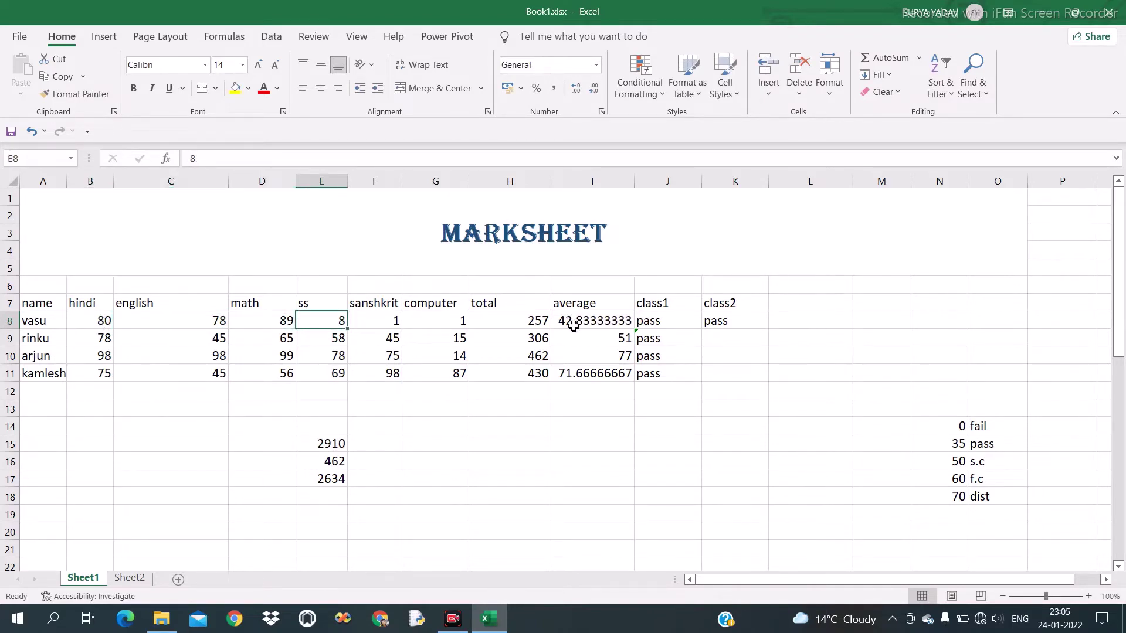
pyautogui.write('85')
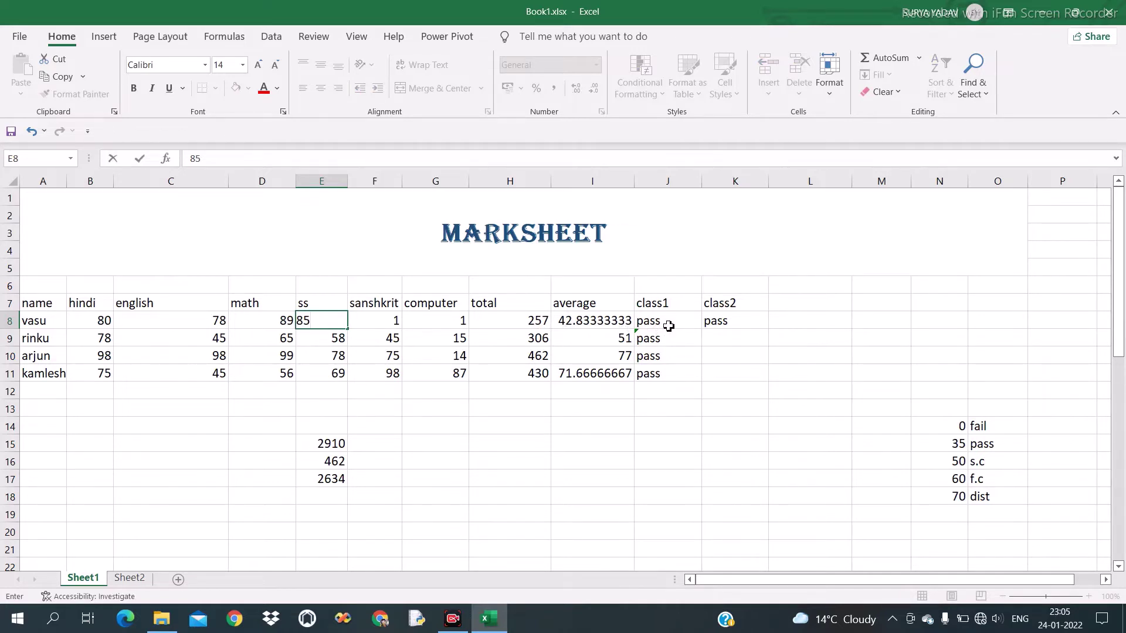
pyautogui.press('Tab')
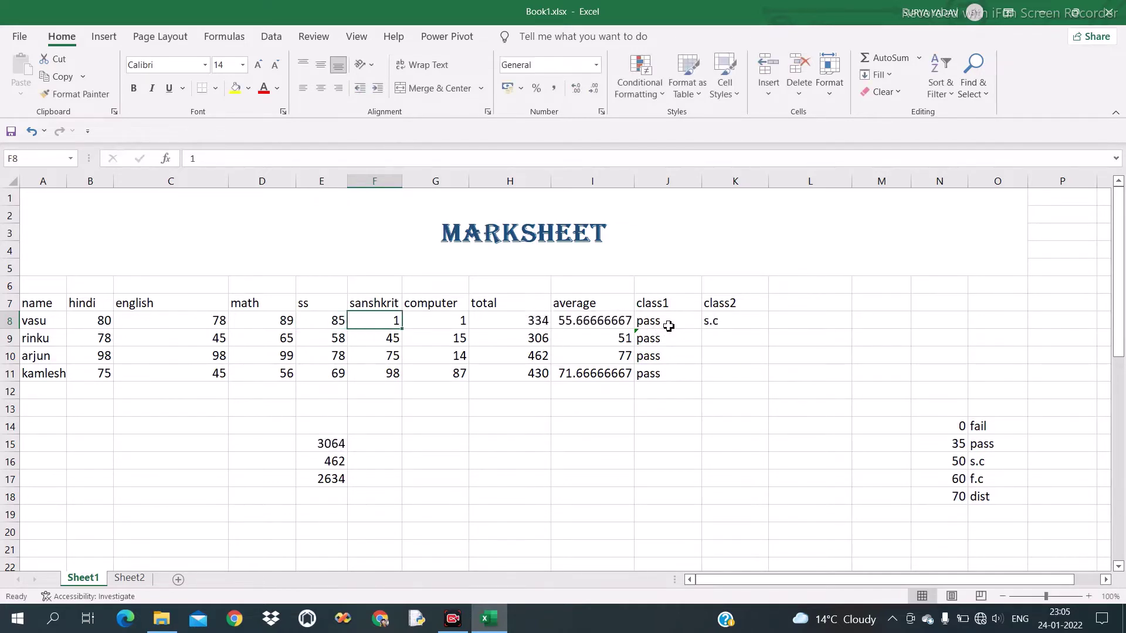
pyautogui.click(712, 320)
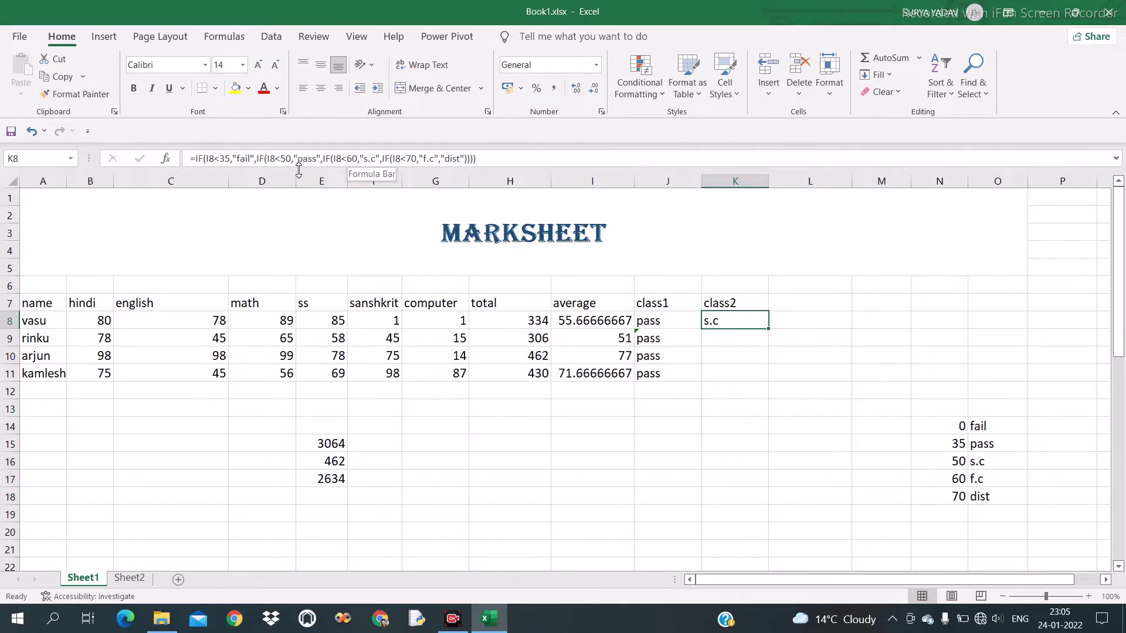
# Set vasu's sanskrit mark in F8 to 99 and confirm K8 shows dist.
pyautogui.click(385, 318)
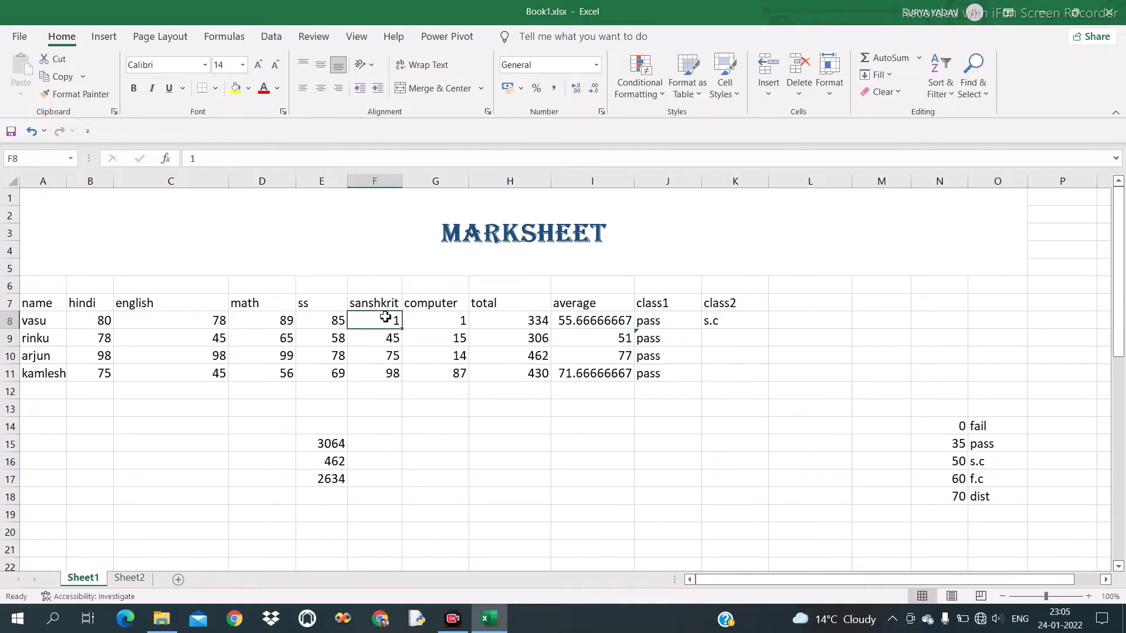
pyautogui.write('99')
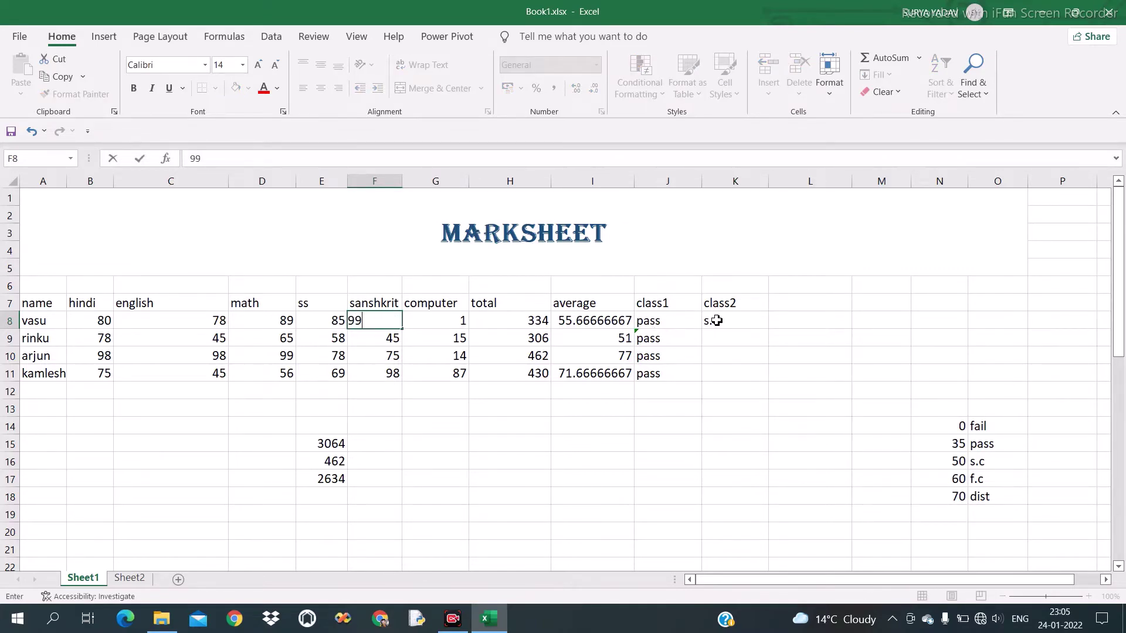
pyautogui.press('Tab')
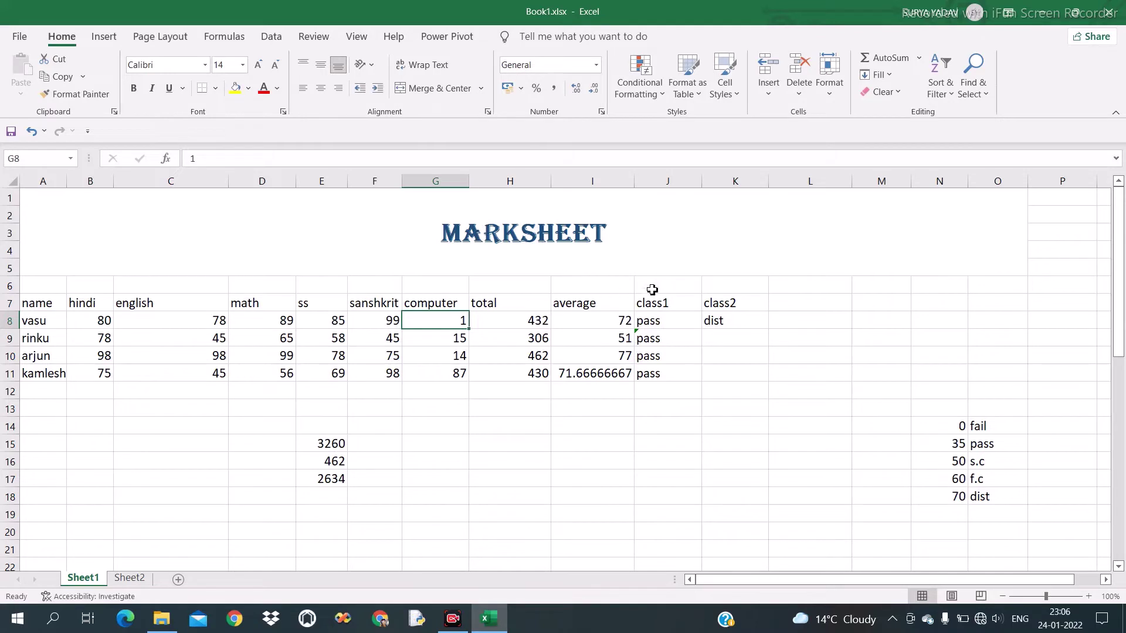
pyautogui.click(739, 317)
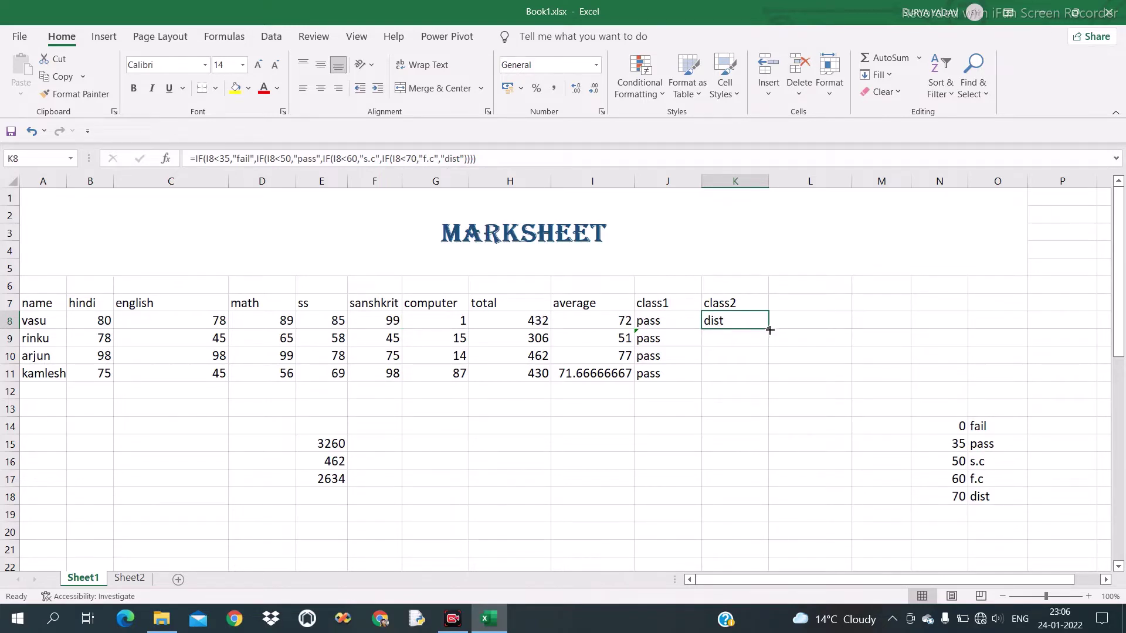
# Fill the class2 formula down to K11 and check rinku, arjun and kamlesh's grades.
pyautogui.doubleClick(770, 330)
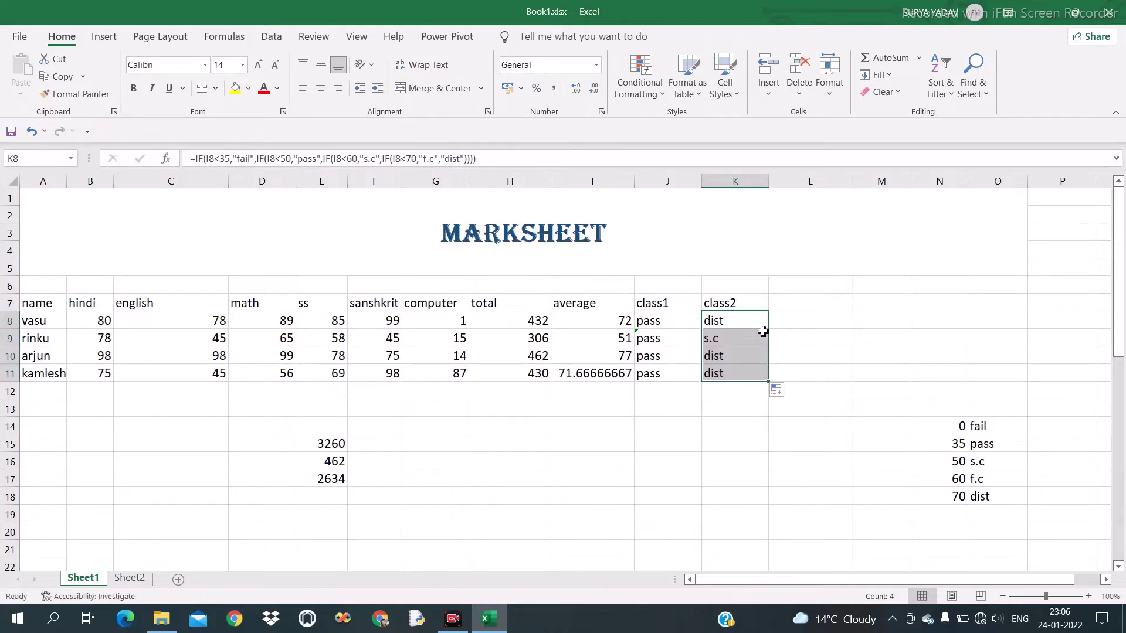
pyautogui.click(745, 337)
pyautogui.click(738, 357)
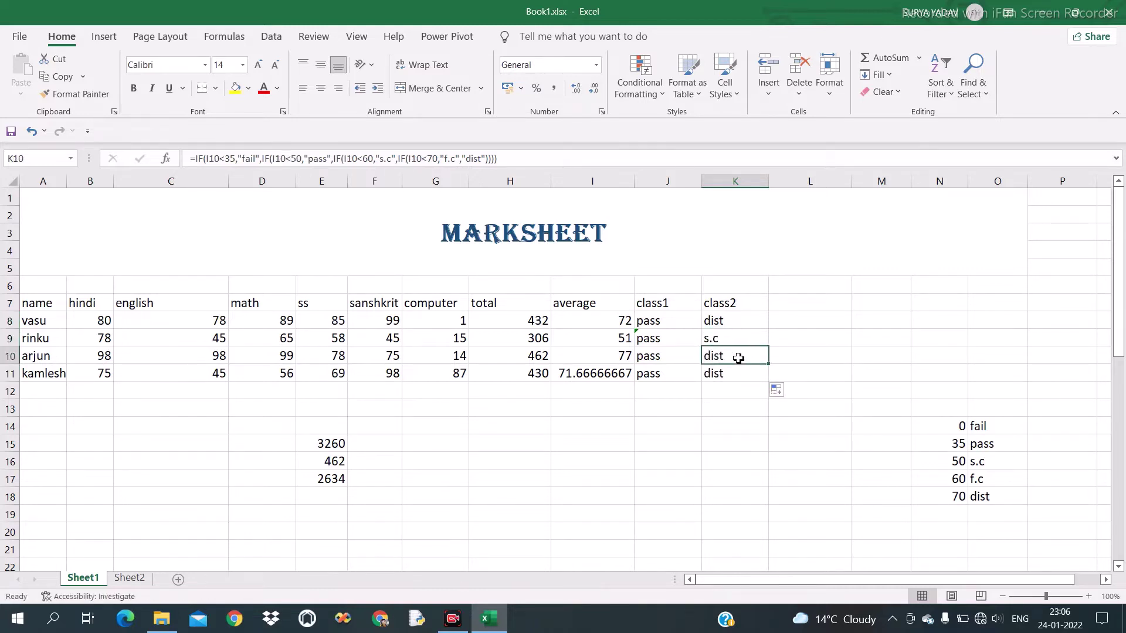
pyautogui.click(736, 376)
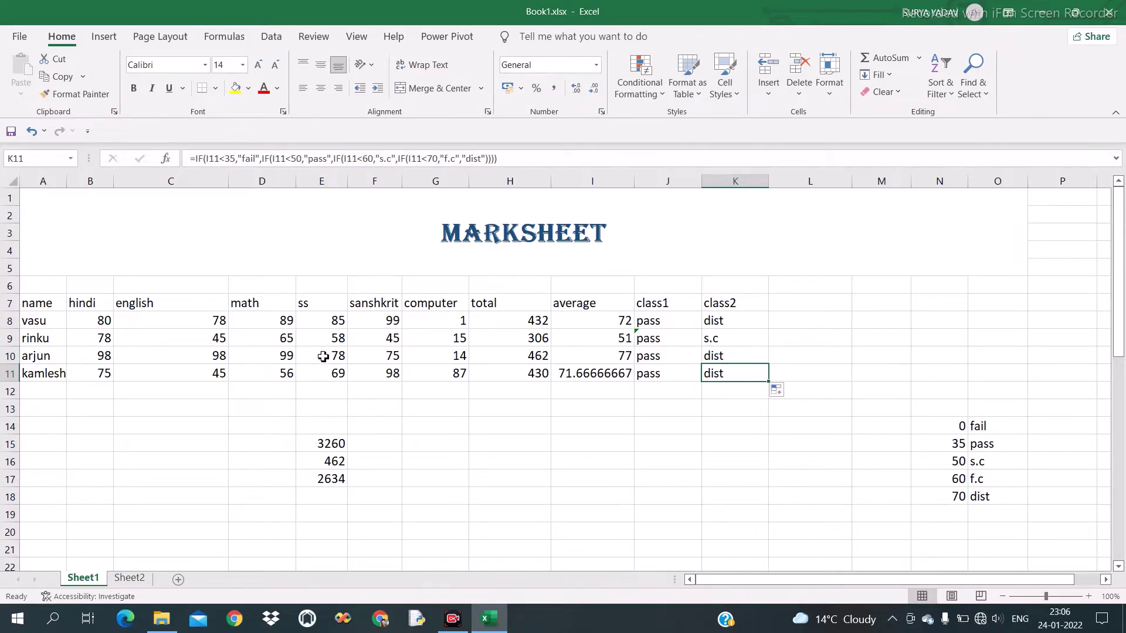
# Change arjun's math mark in D10 to 12.
pyautogui.click(276, 359)
pyautogui.write('1')
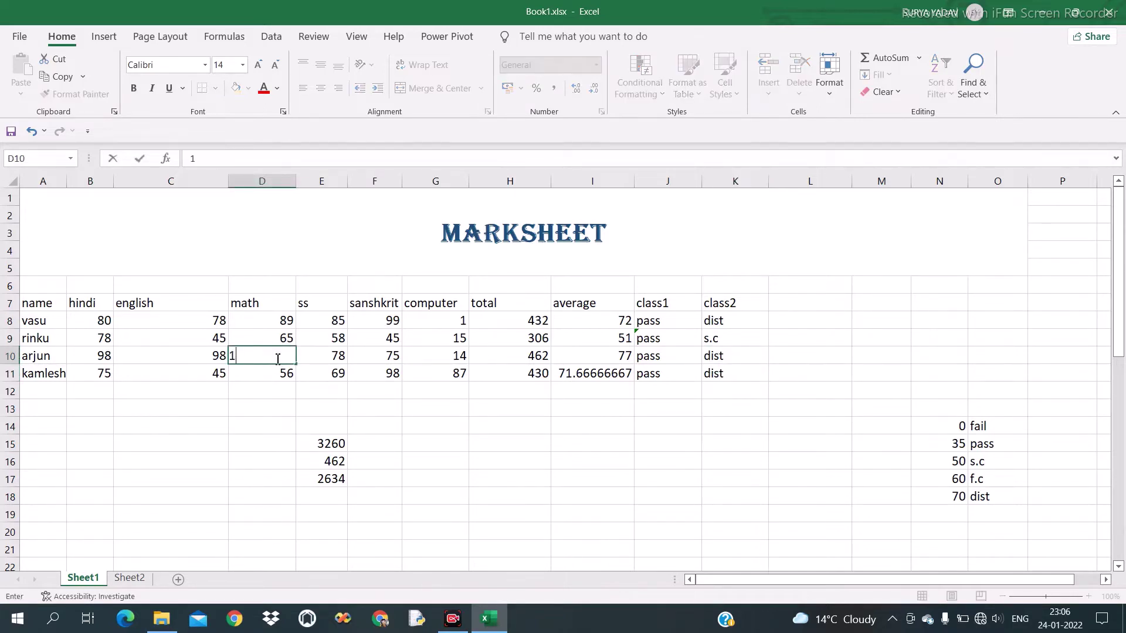
pyautogui.write('2')
pyautogui.press('Left')
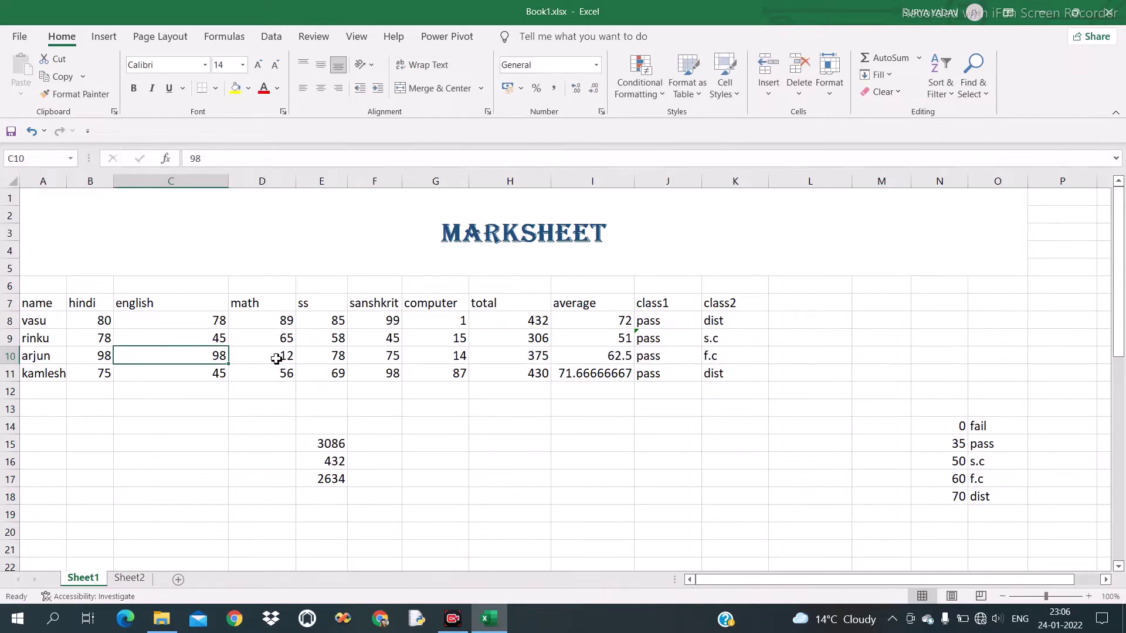
# Lower vasu's hindi, english and math marks to 1, 1 and 12.
pyautogui.click(109, 321)
pyautogui.write('1')
pyautogui.press('Tab')
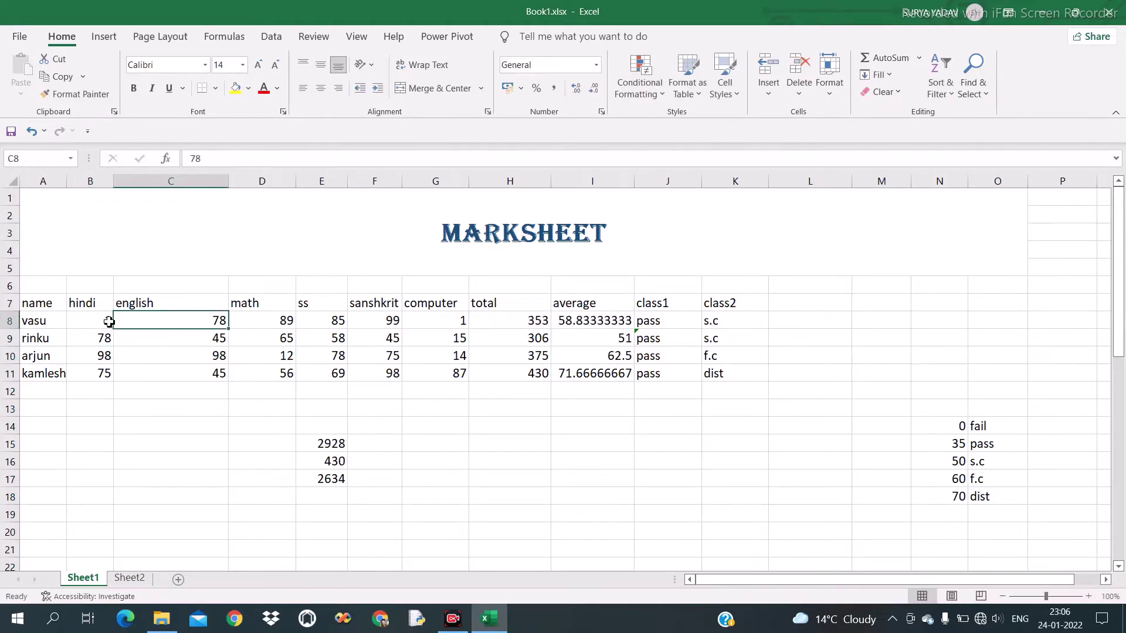
pyautogui.write('1')
pyautogui.press('Tab')
pyautogui.write('12')
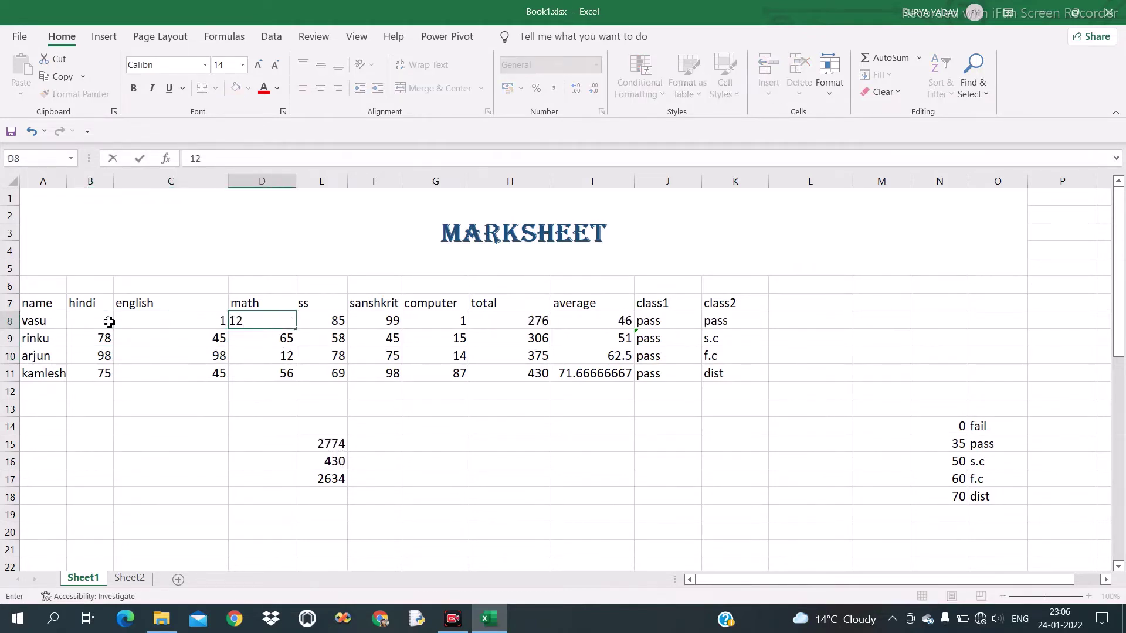
pyautogui.press('Tab')
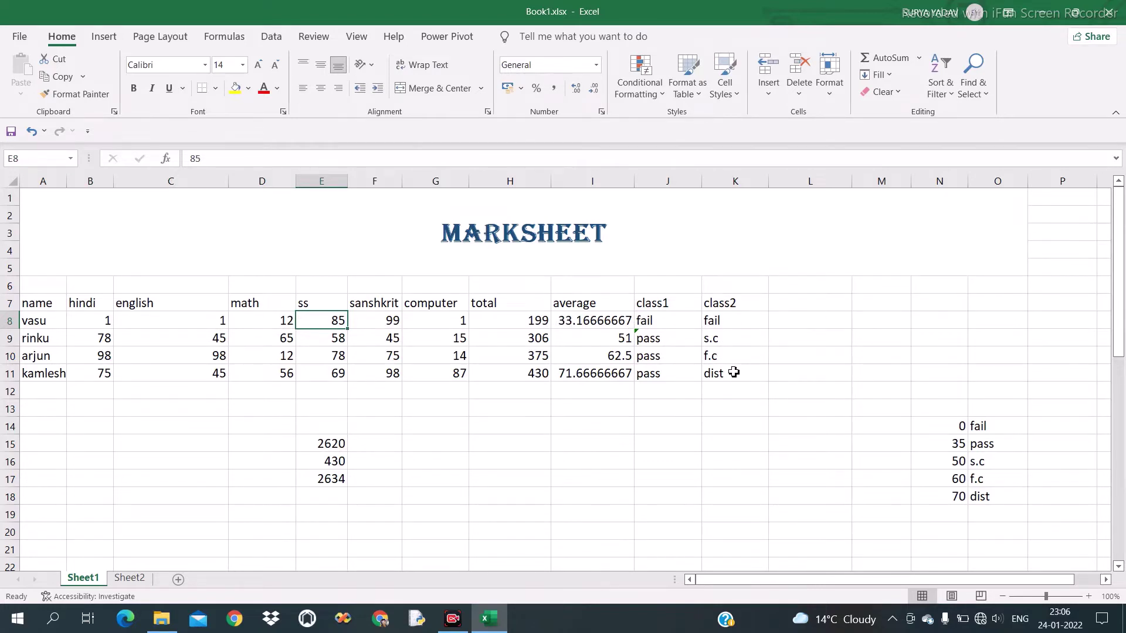
# Verify vasu's class1 and class2 cells both now read fail.
pyautogui.click(795, 304)
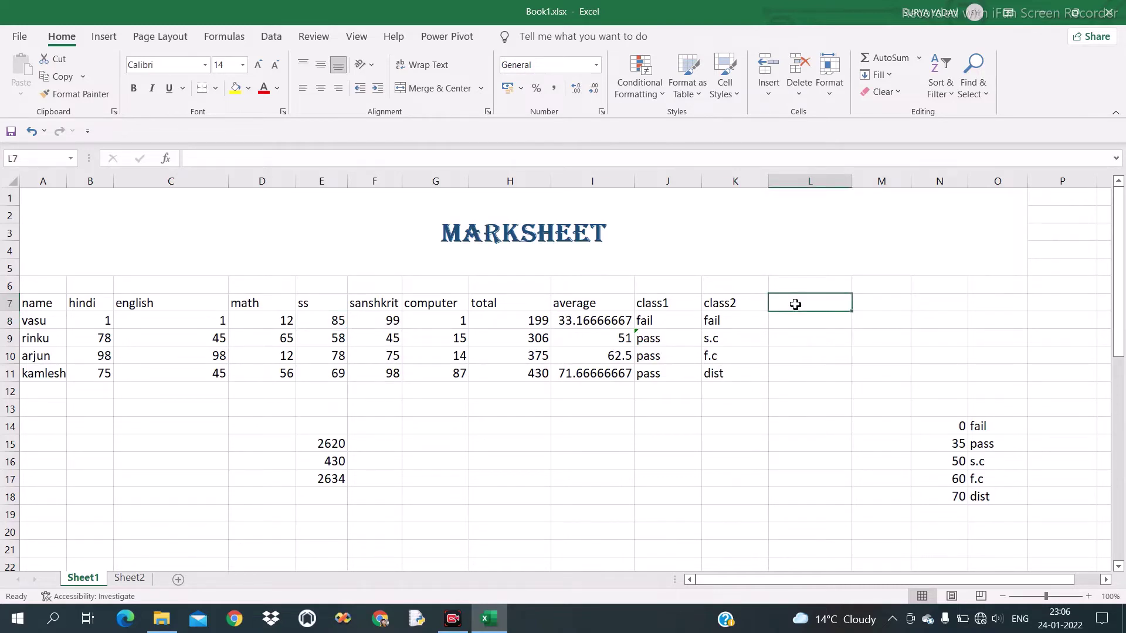
pyautogui.click(678, 318)
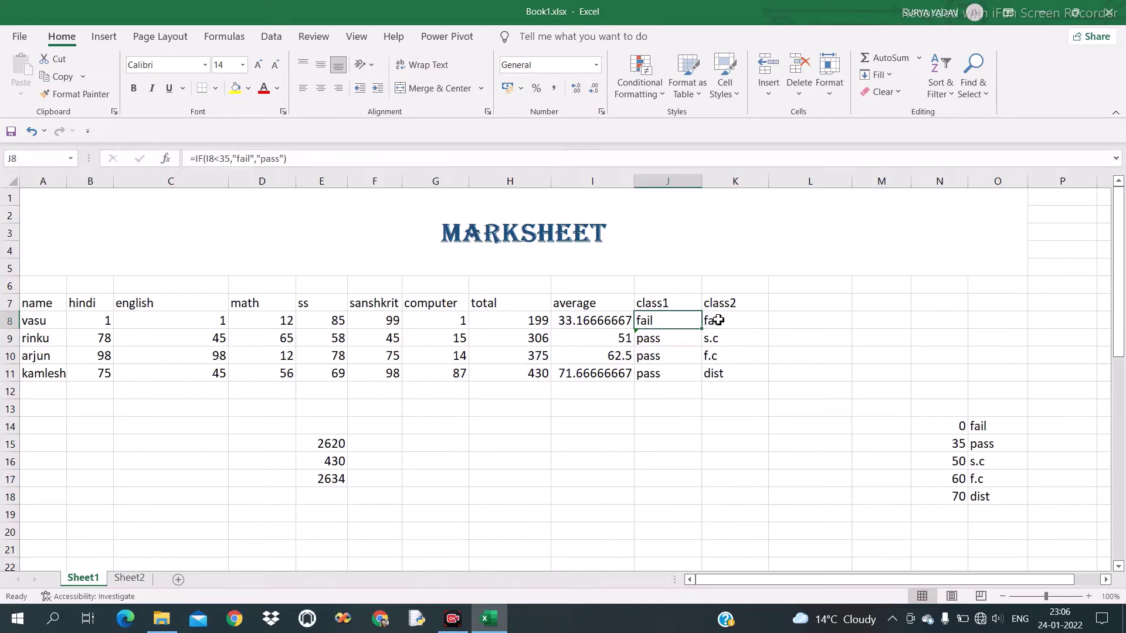
pyautogui.click(736, 321)
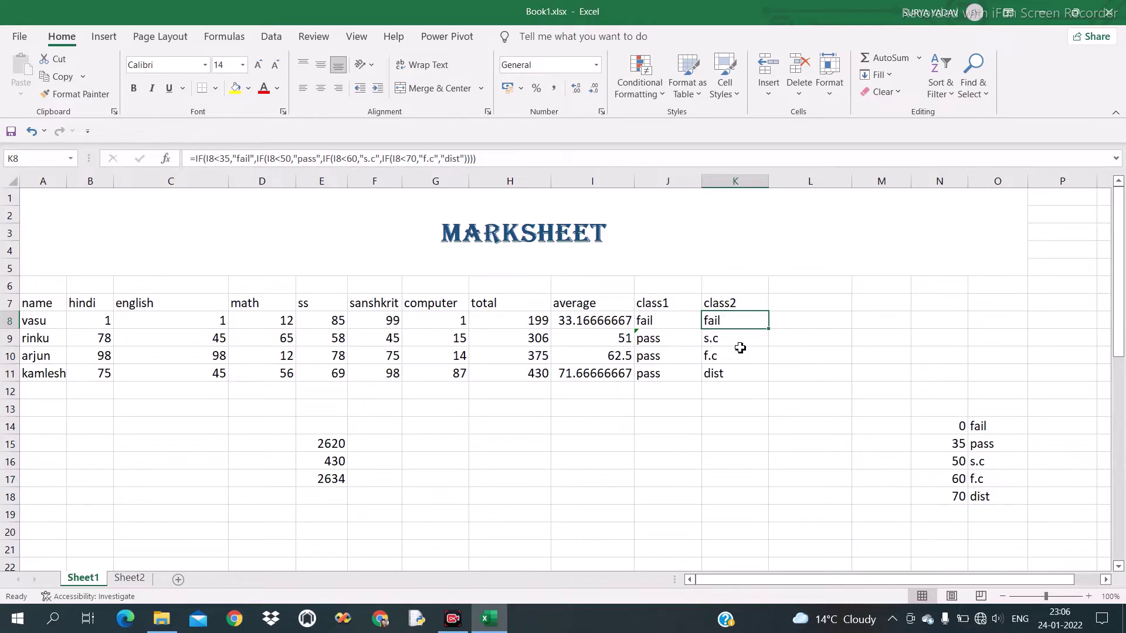
pyautogui.click(806, 302)
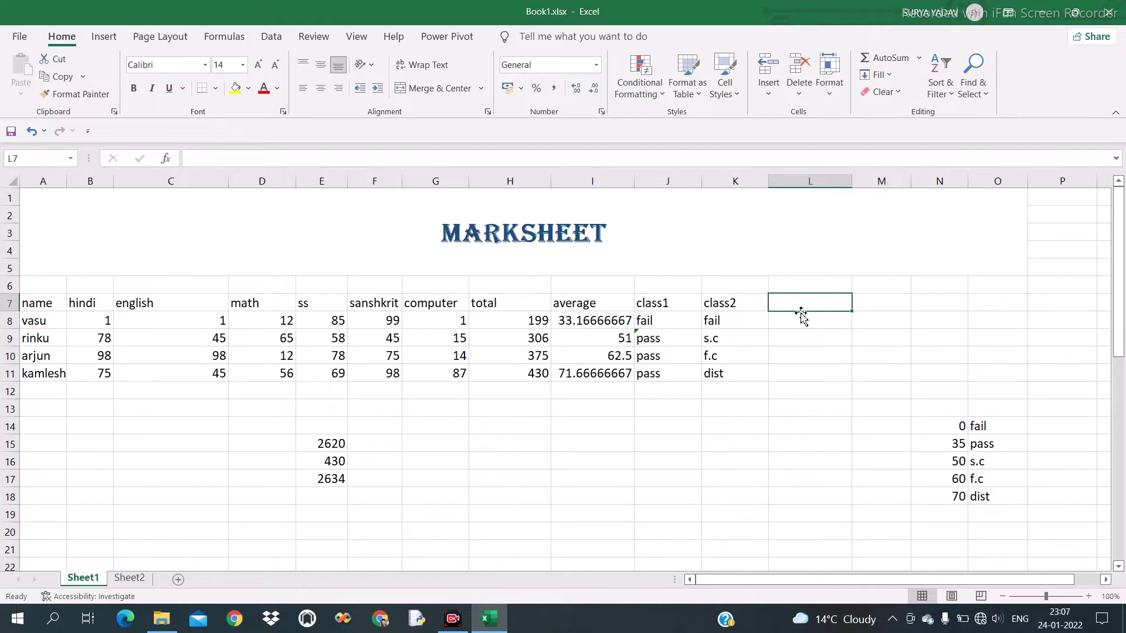
# Head L7 as class3 and begin vasu's formula with =if(or(.
pyautogui.write('class')
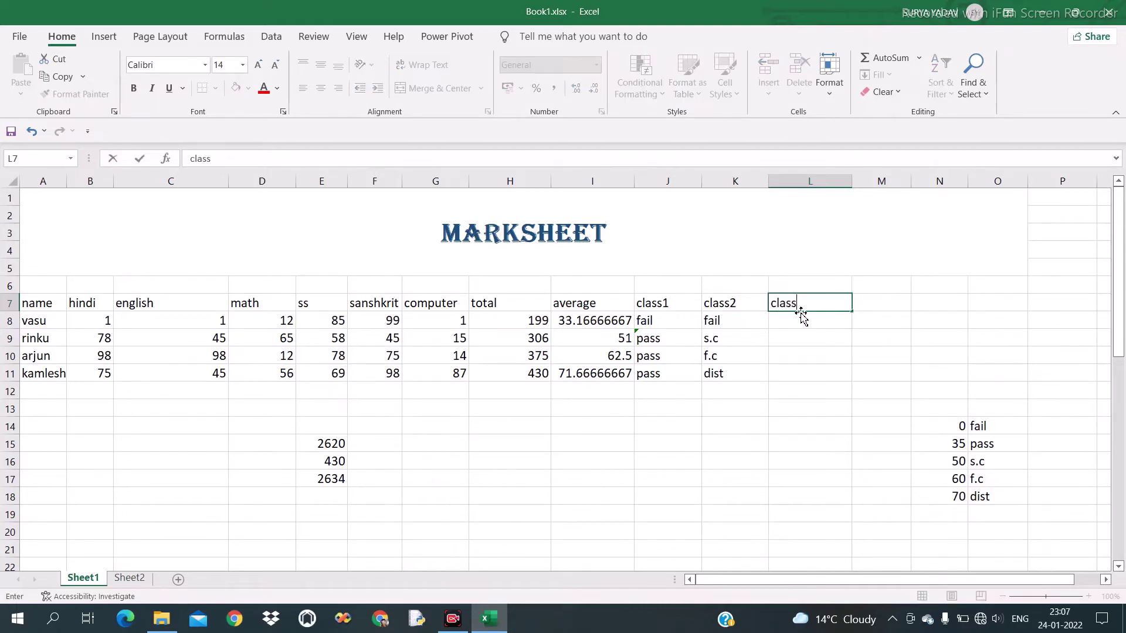
pyautogui.write('3')
pyautogui.press('Return')
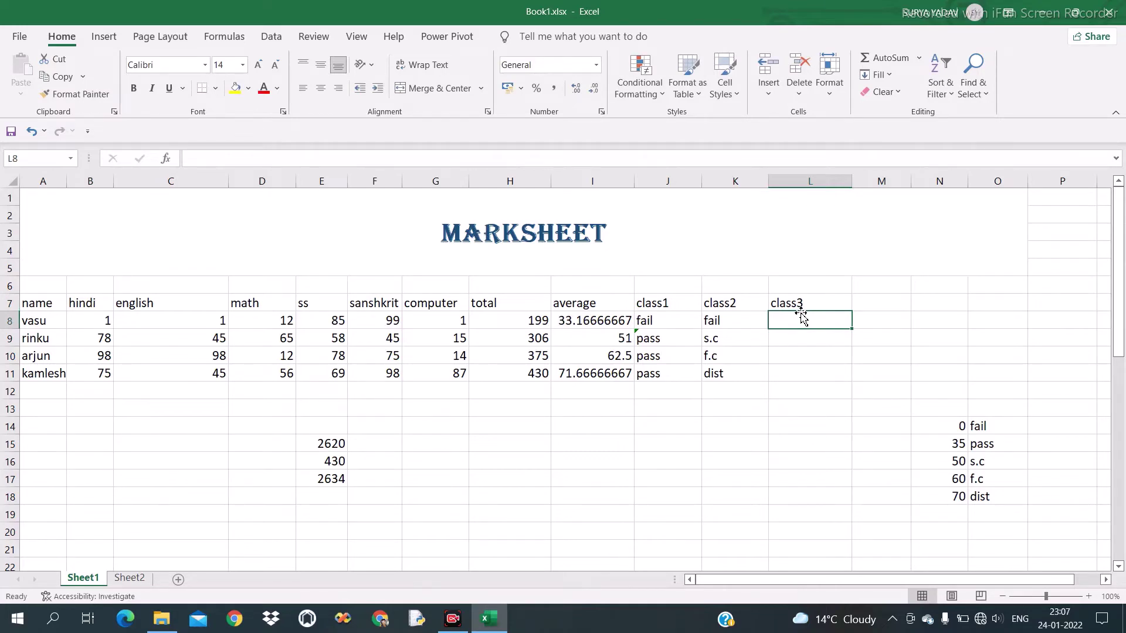
pyautogui.write('=i')
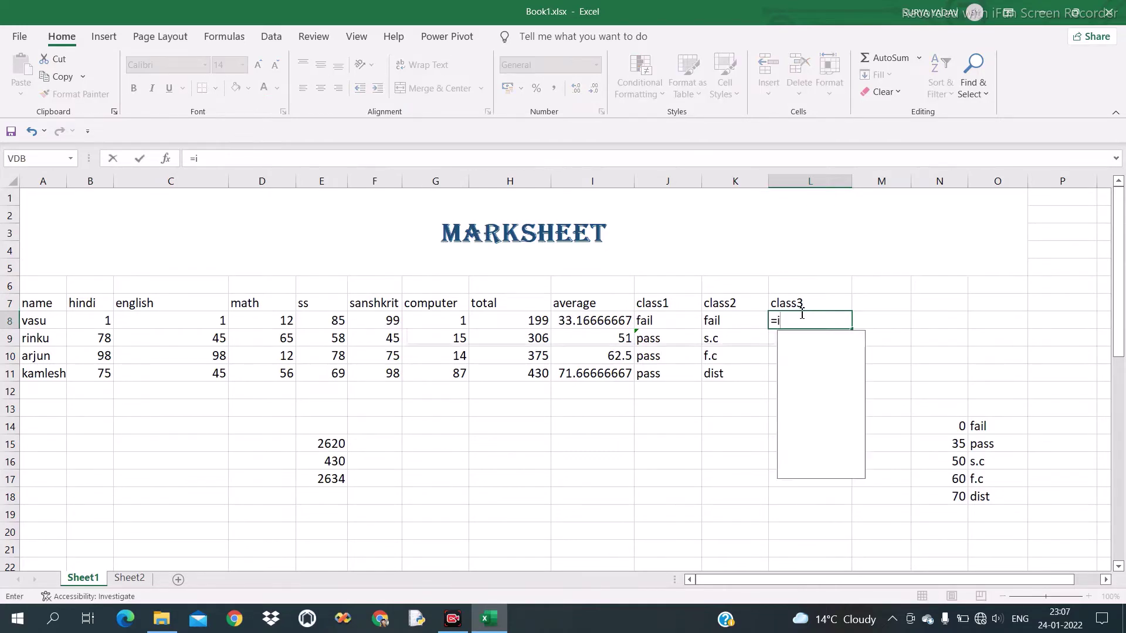
pyautogui.write('f(')
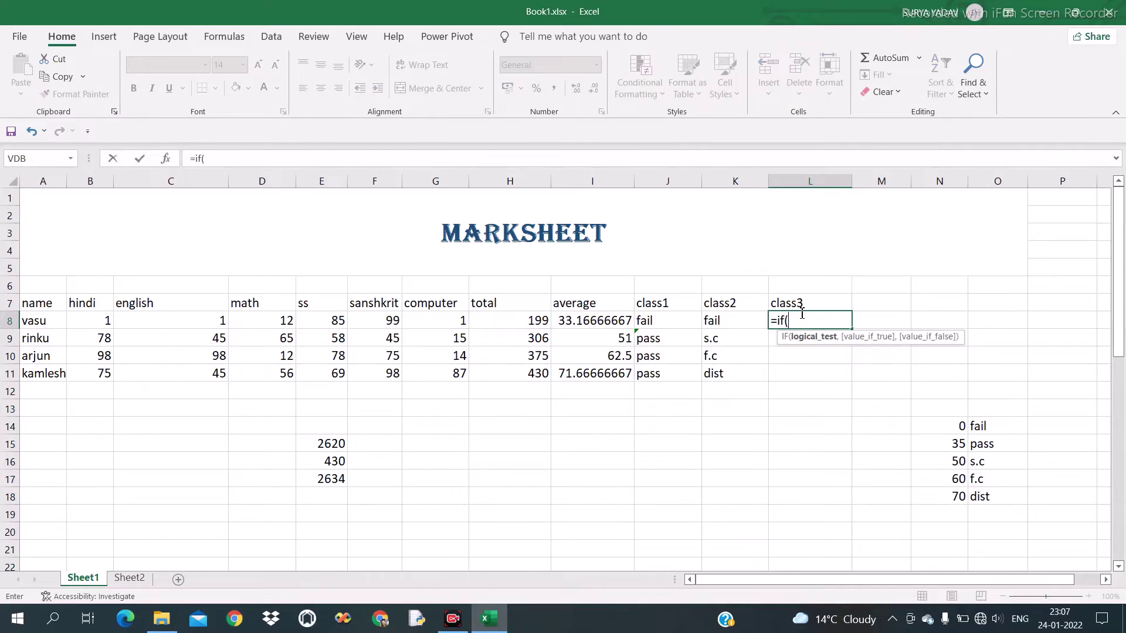
pyautogui.write('or')
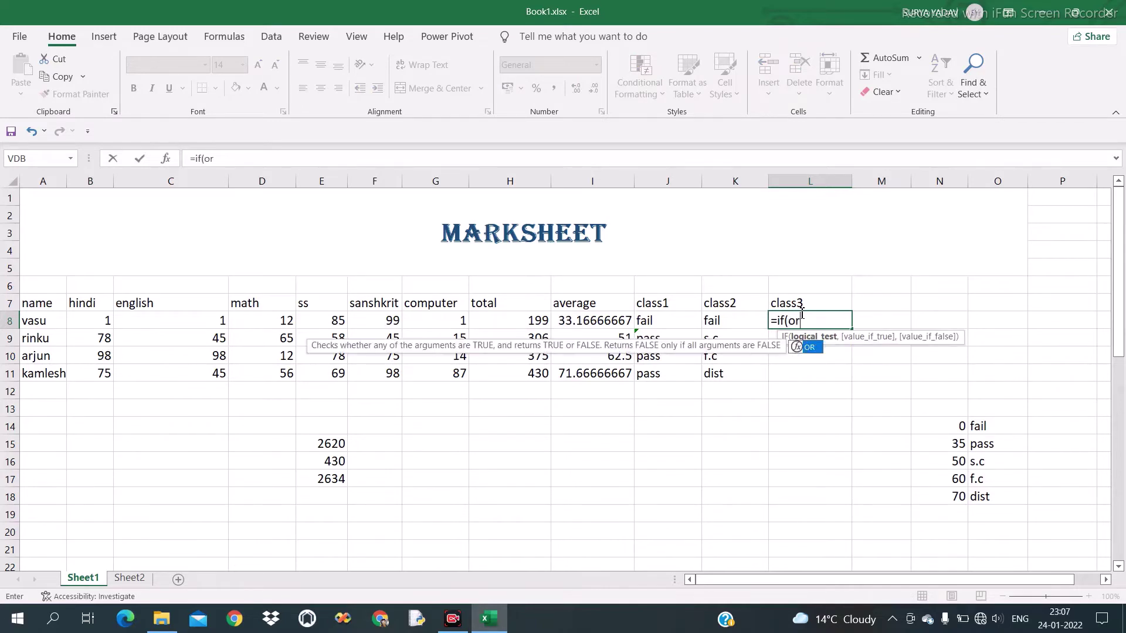
pyautogui.write('(')
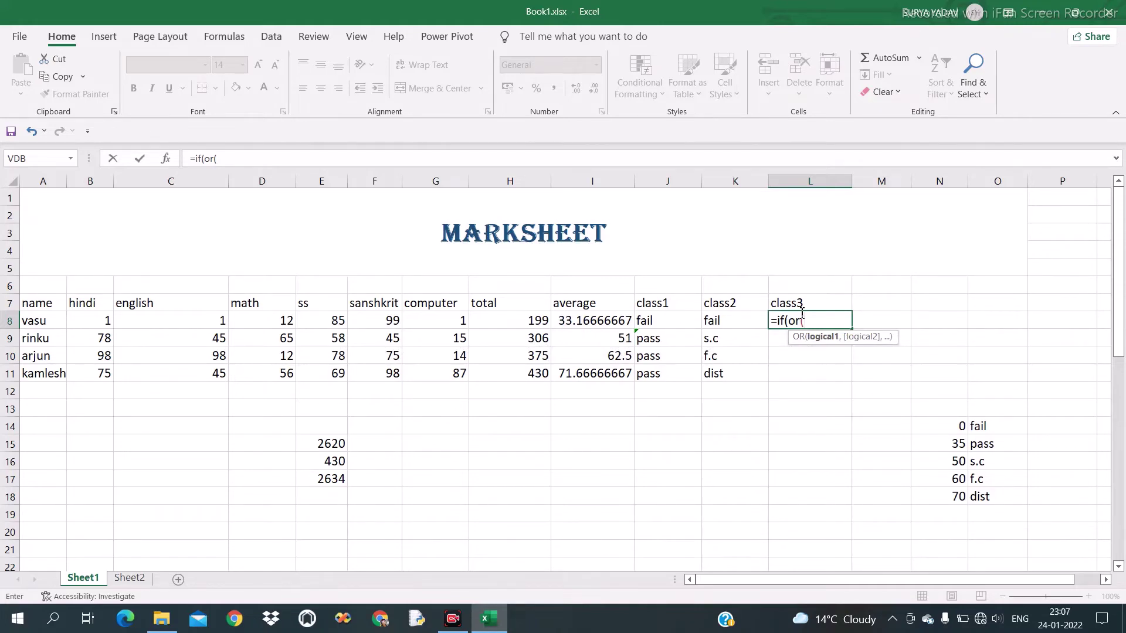
# Add B8<35, C8<35, D8<35 and E8 to L8's OR condition.
pyautogui.click(101, 321)
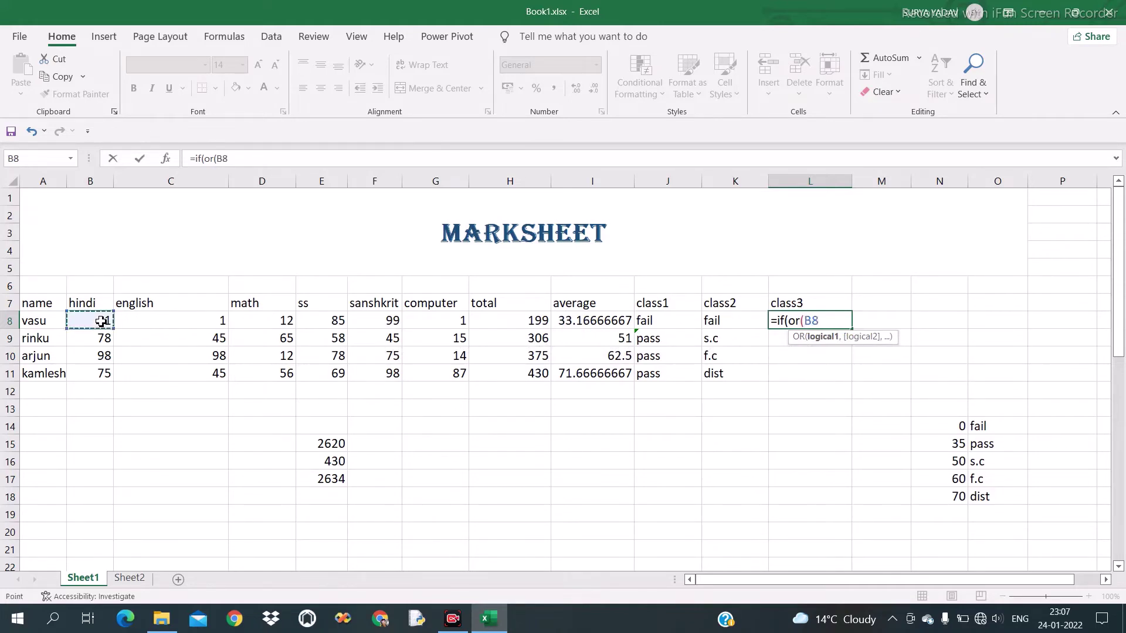
pyautogui.write('<365')
pyautogui.press('BackSpace')
pyautogui.press('BackSpace')
pyautogui.write('5')
pyautogui.write(',')
pyautogui.click(154, 324)
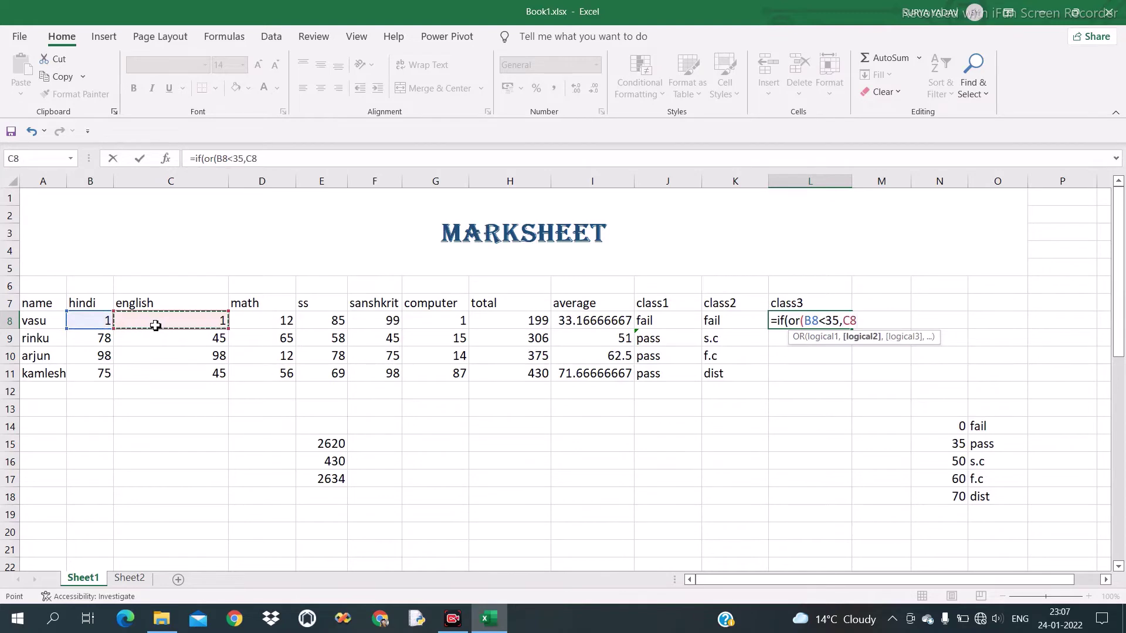
pyautogui.write('<35,')
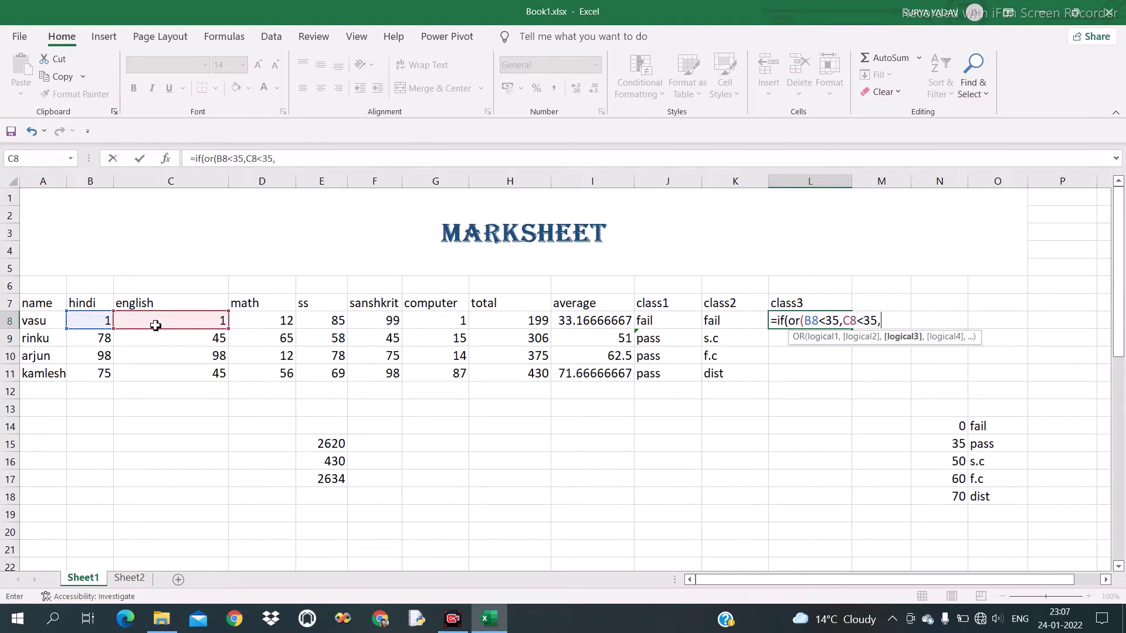
pyautogui.click(274, 326)
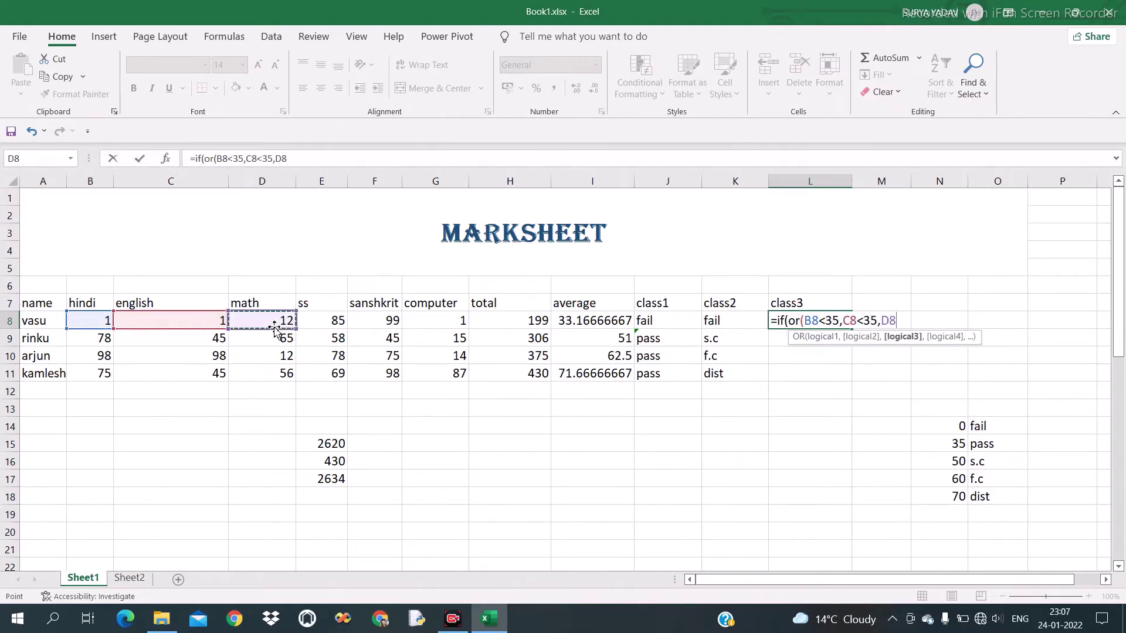
pyautogui.write('<35')
pyautogui.write(',')
pyautogui.click(322, 320)
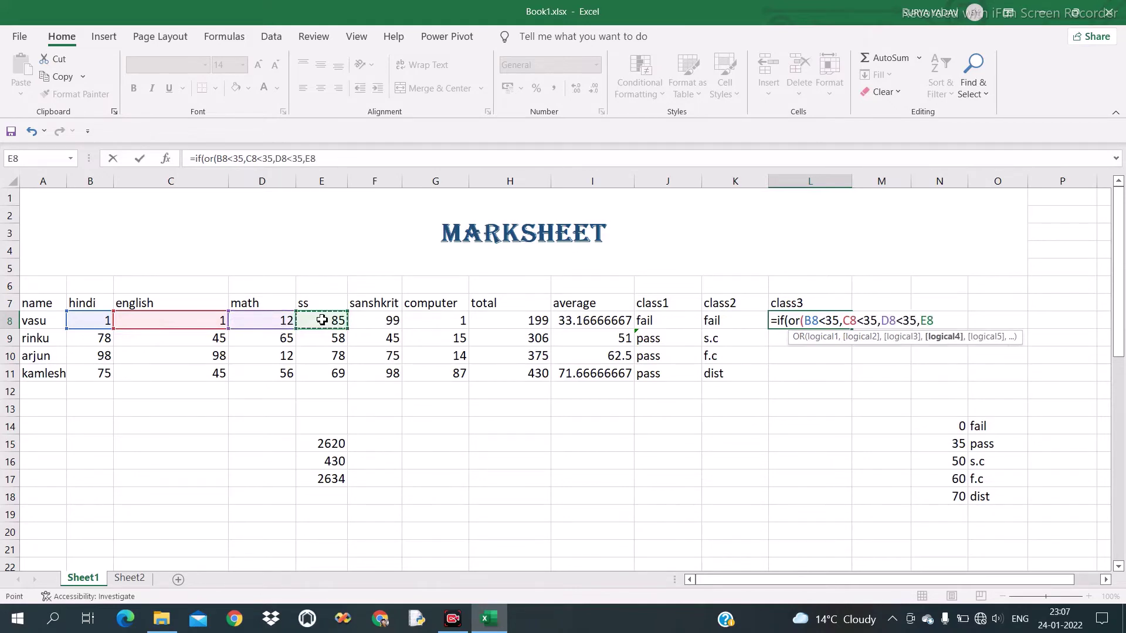
pyautogui.write('<3')
pyautogui.write('5,')
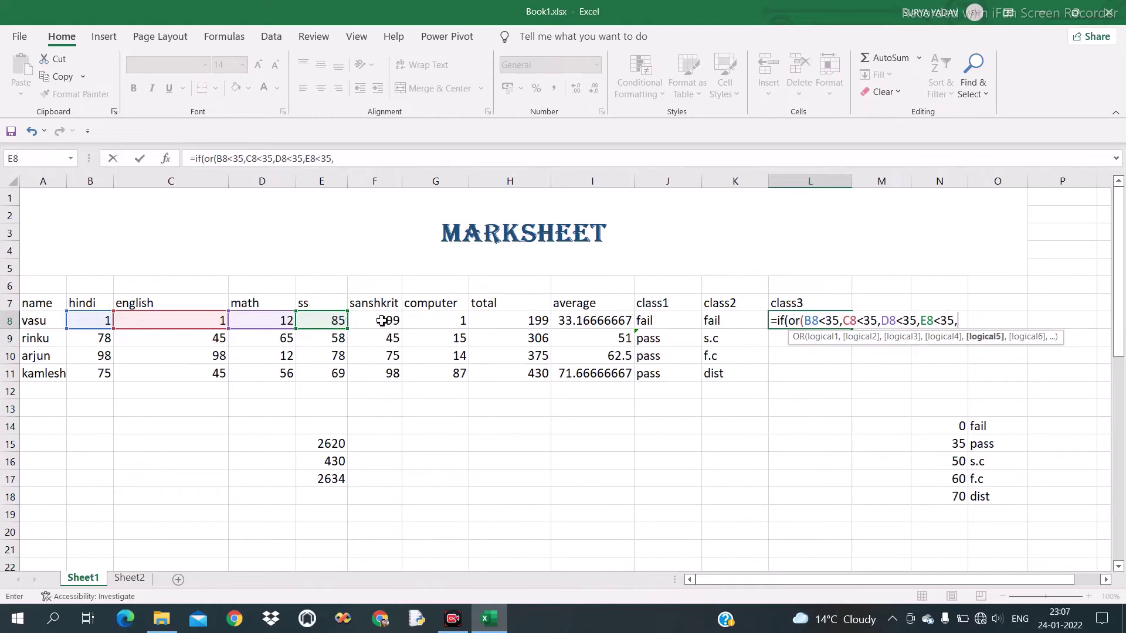
# Add F8<35, dismiss the missing-parenthesis warning, and continue the condition with G8.
pyautogui.click(381, 320)
pyautogui.write('<')
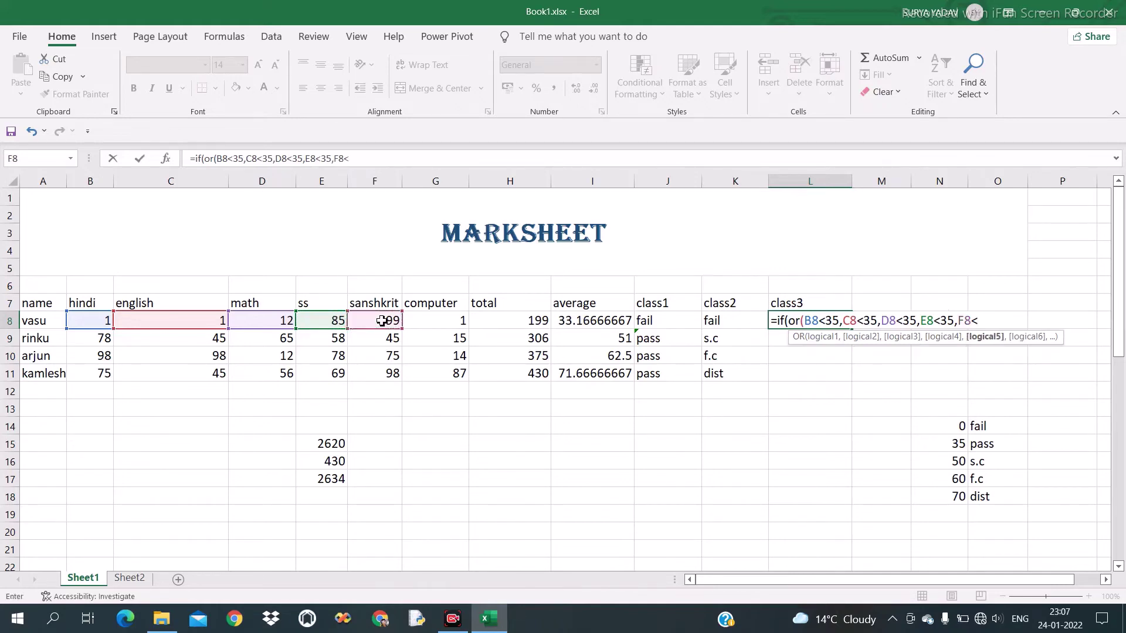
pyautogui.write('35')
pyautogui.press('Return')
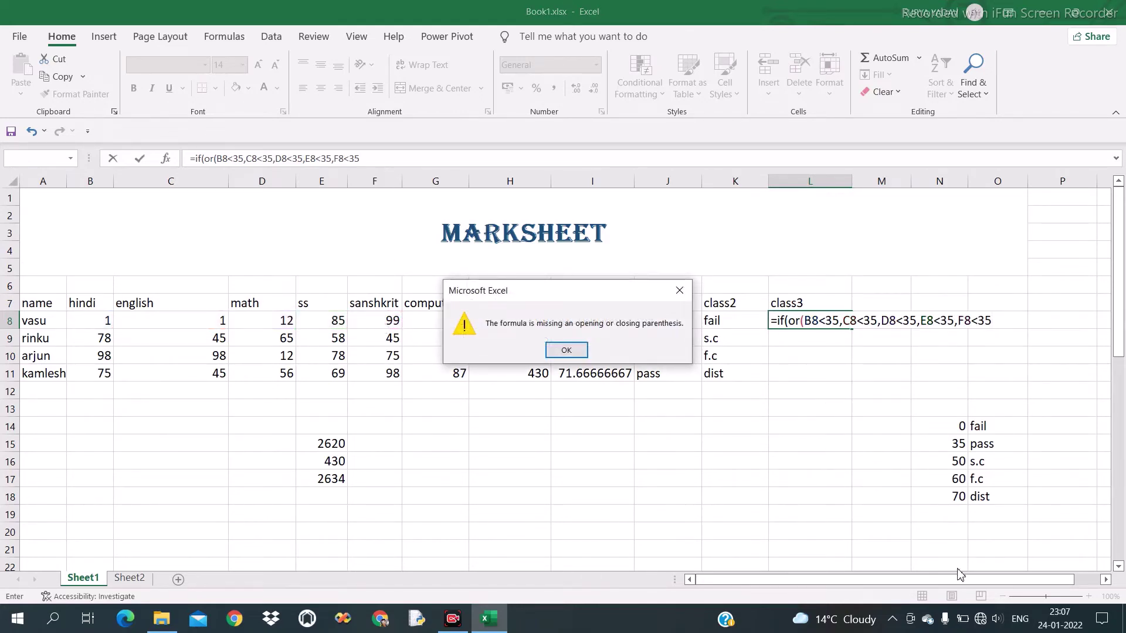
pyautogui.press('Return')
pyautogui.write(',')
pyautogui.click(455, 320)
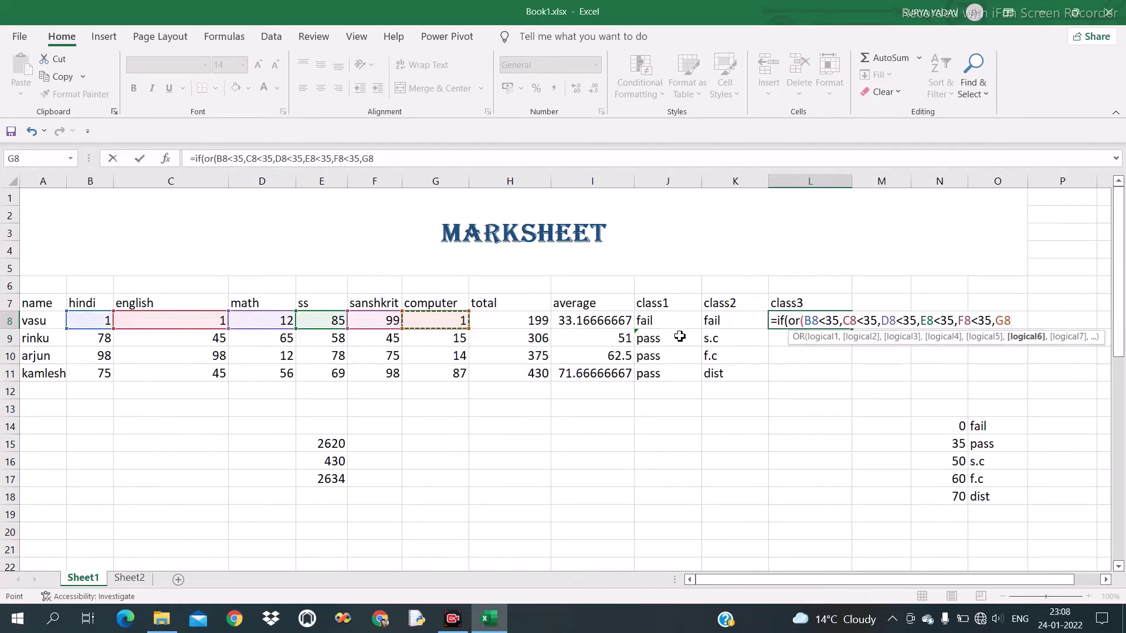
# Close the OR with G8<35) and make it return "fail".
pyautogui.write('<')
pyautogui.write('35')
pyautogui.write(')')
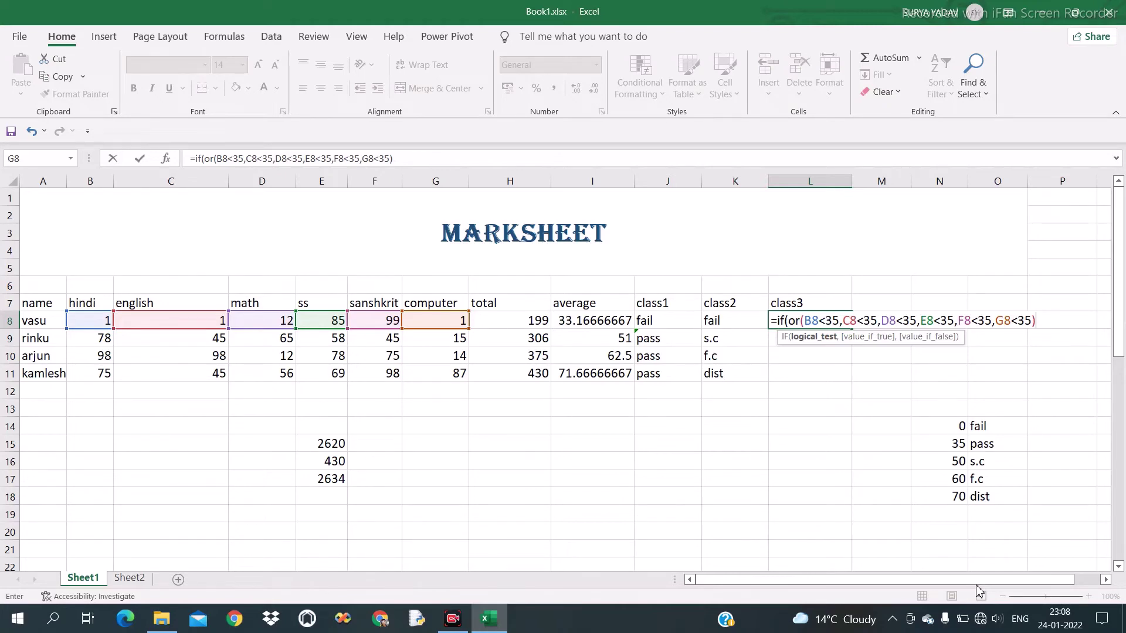
pyautogui.write(',')
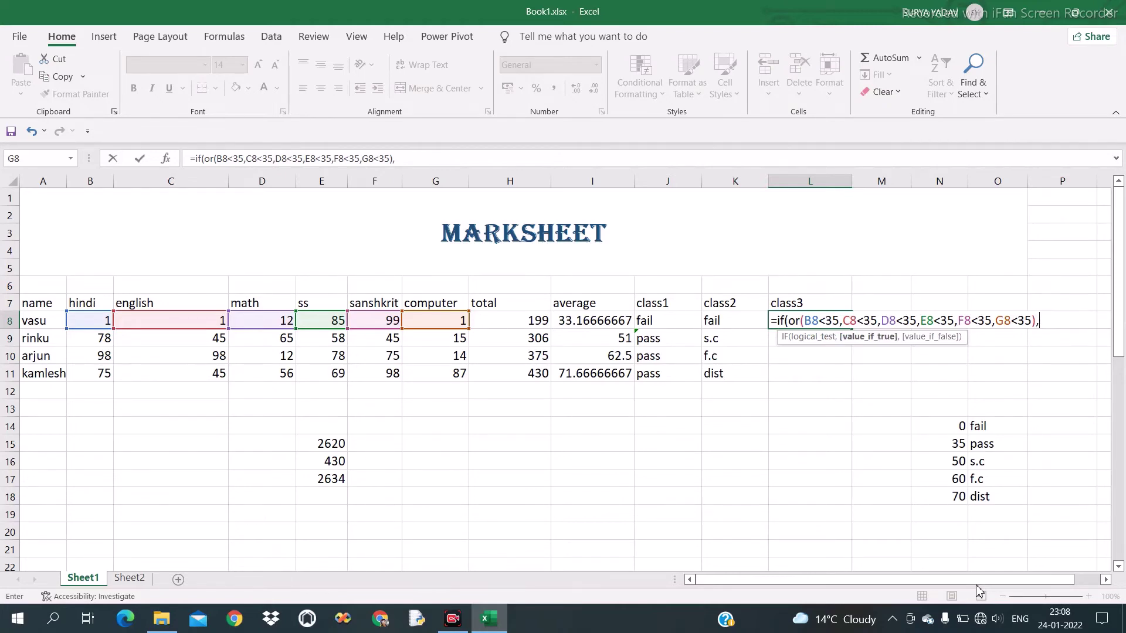
pyautogui.write('"f')
pyautogui.write('ail"')
pyautogui.write(',')
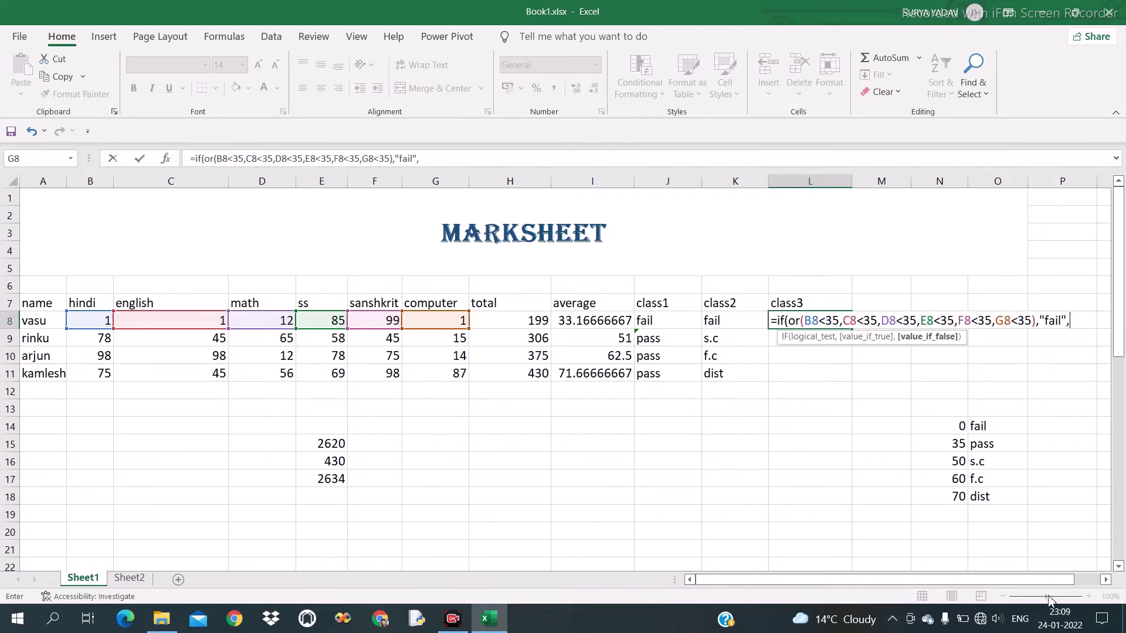
# Add a nested if(I8<50,"pass", to L8's formula.
pyautogui.click(596, 324)
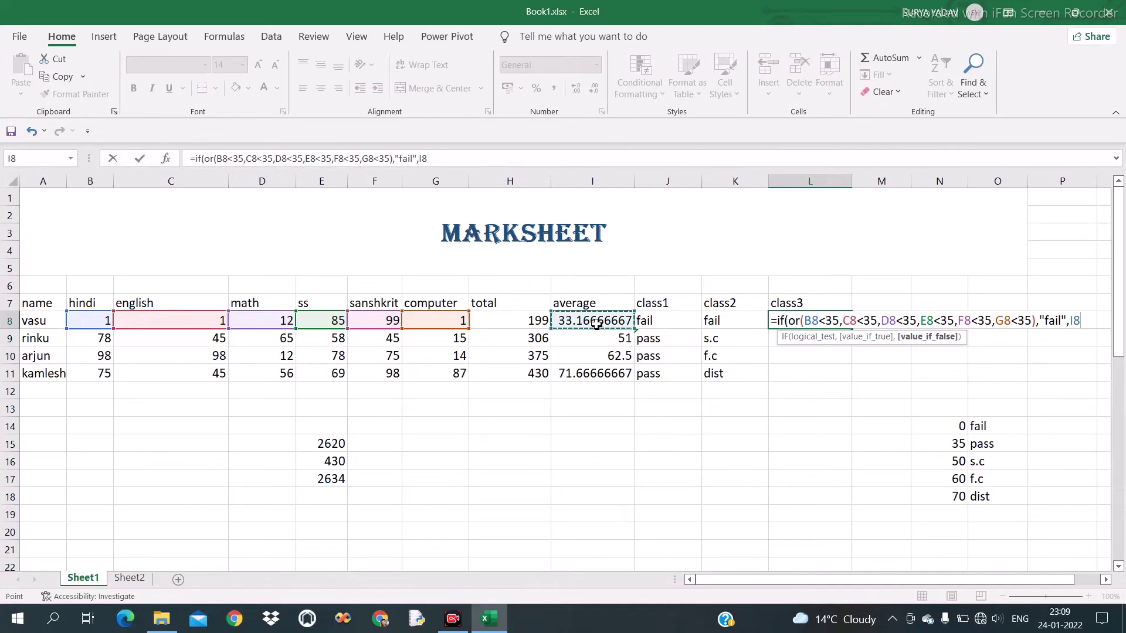
pyautogui.write('<35')
pyautogui.press('BackSpace')
pyautogui.press('BackSpace')
pyautogui.press('BackSpace')
pyautogui.press('BackSpace')
pyautogui.press('BackSpace')
pyautogui.write('if')
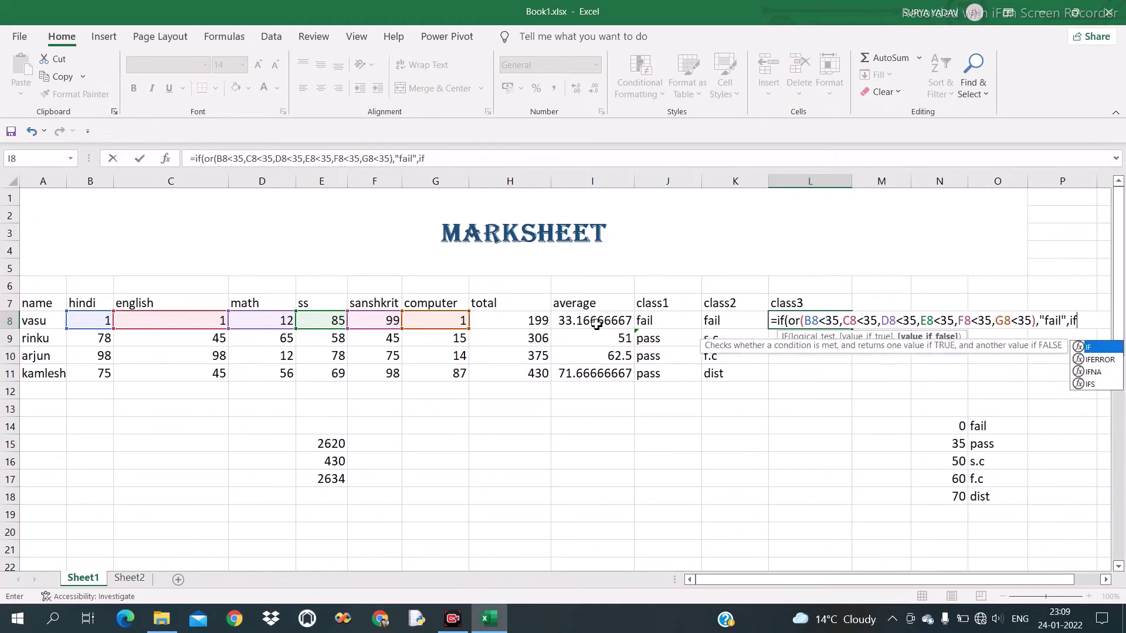
pyautogui.write('(')
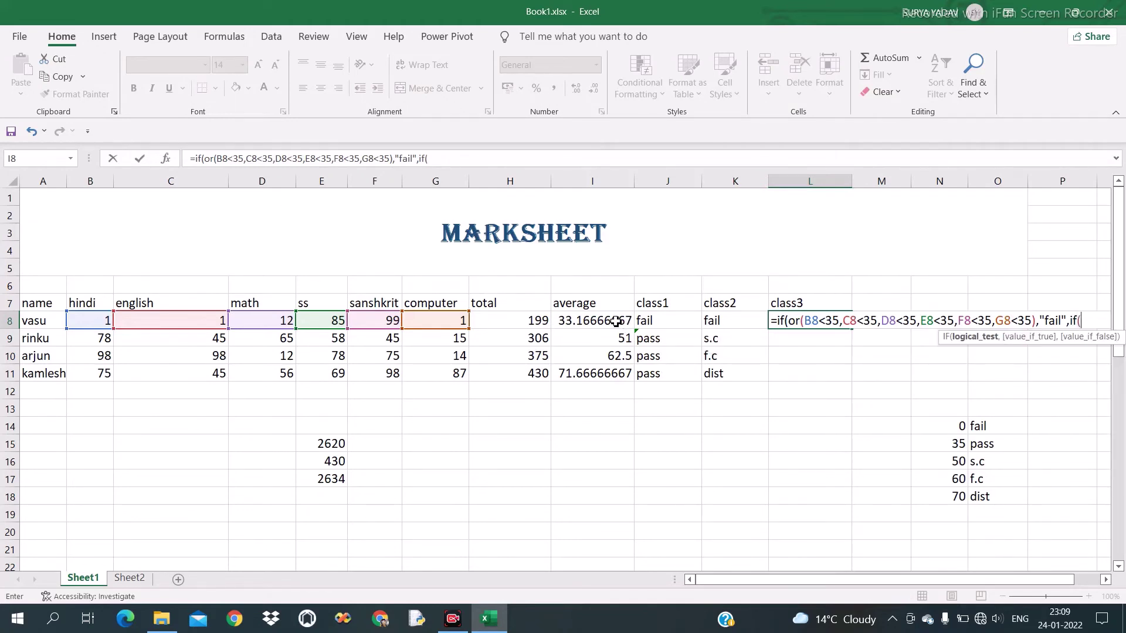
pyautogui.click(616, 322)
pyautogui.write('<5')
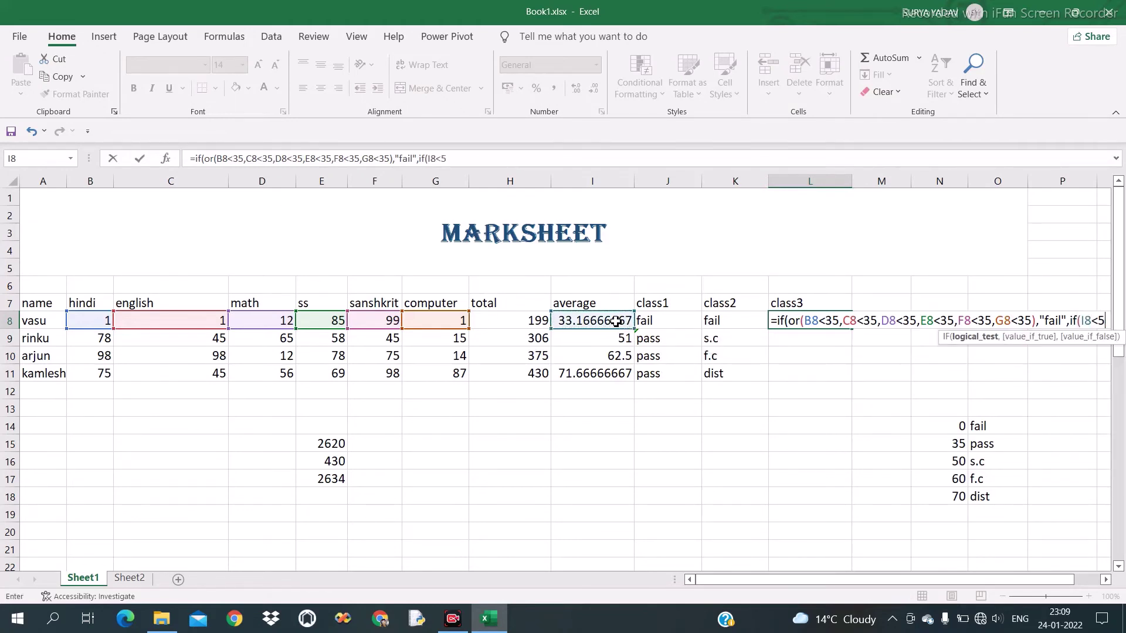
pyautogui.write('0')
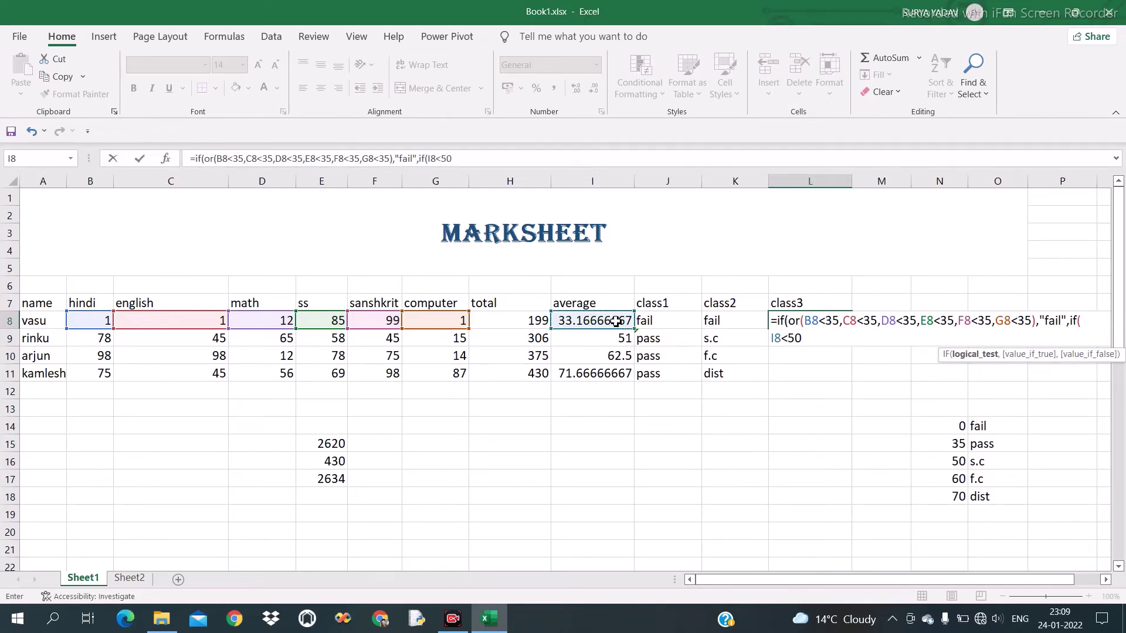
pyautogui.write(',"')
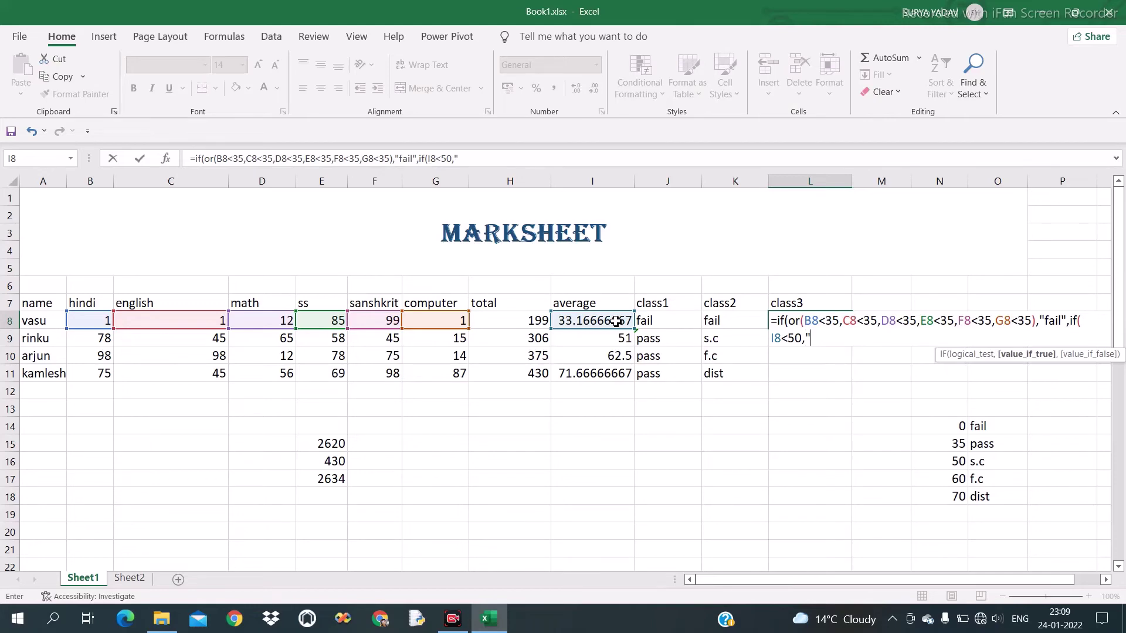
pyautogui.write('pass')
pyautogui.write('",')
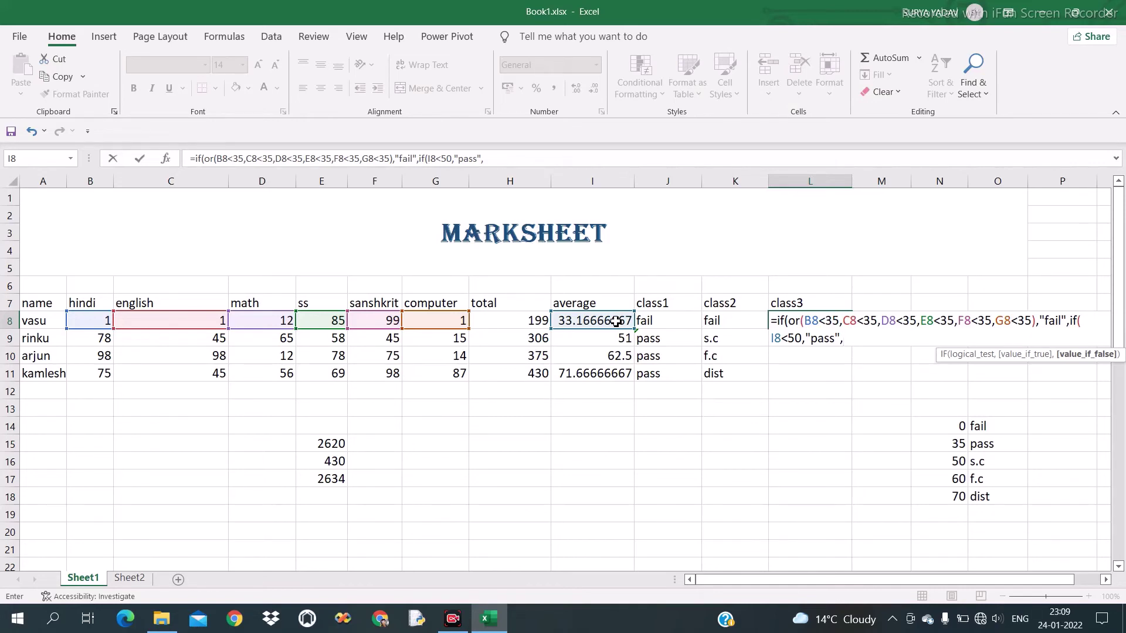
# Finish vasu's L8 formula with nested IFs on I8: below 60 "s.c", below 70 "f.c", otherwise "dist".
pyautogui.write('if')
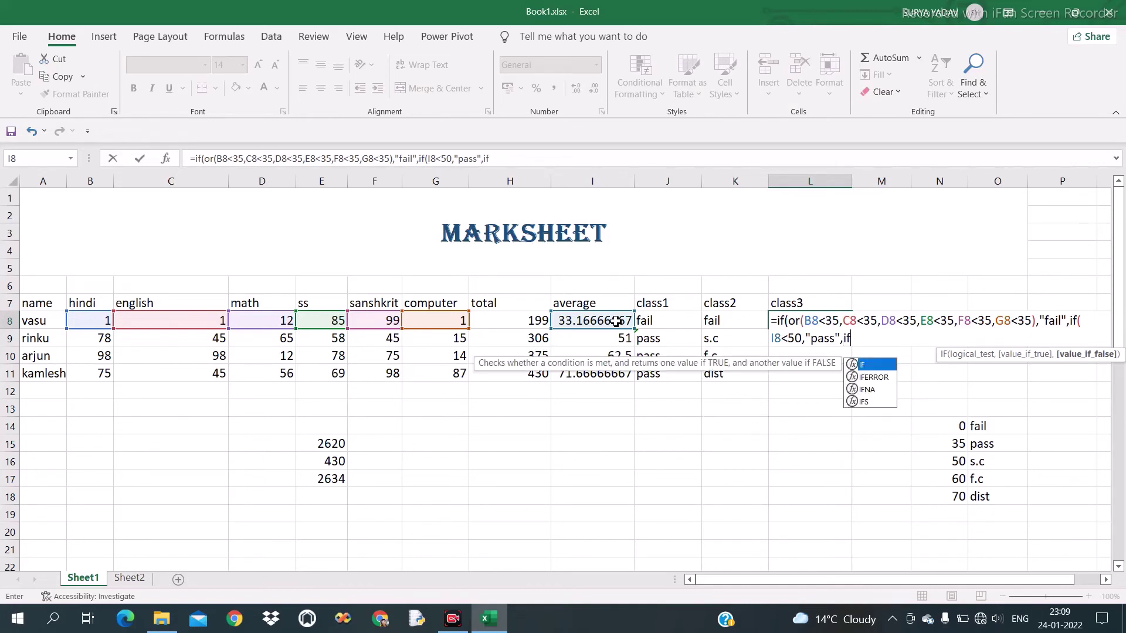
pyautogui.write('(')
pyautogui.click(618, 320)
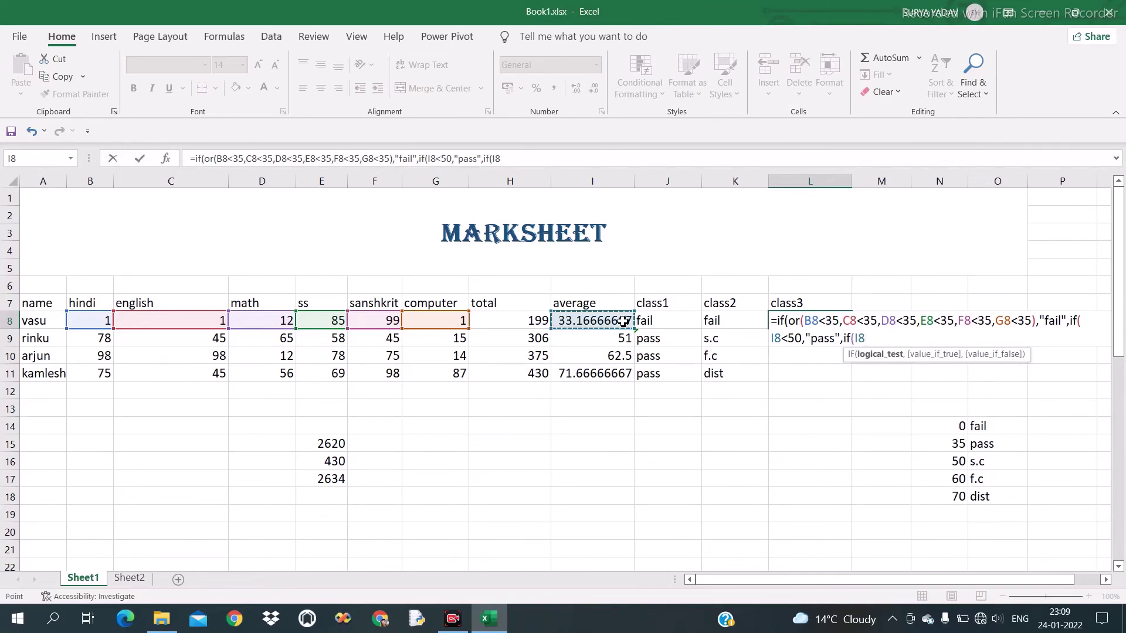
pyautogui.write('<60')
pyautogui.write(',"s')
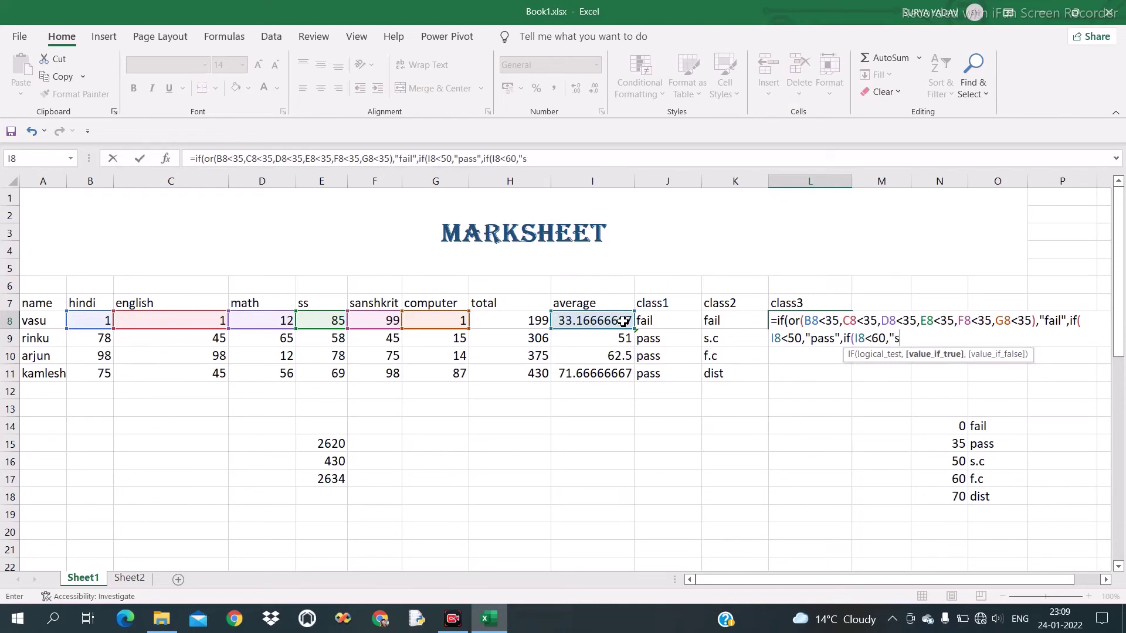
pyautogui.write('.c"')
pyautogui.write(',if')
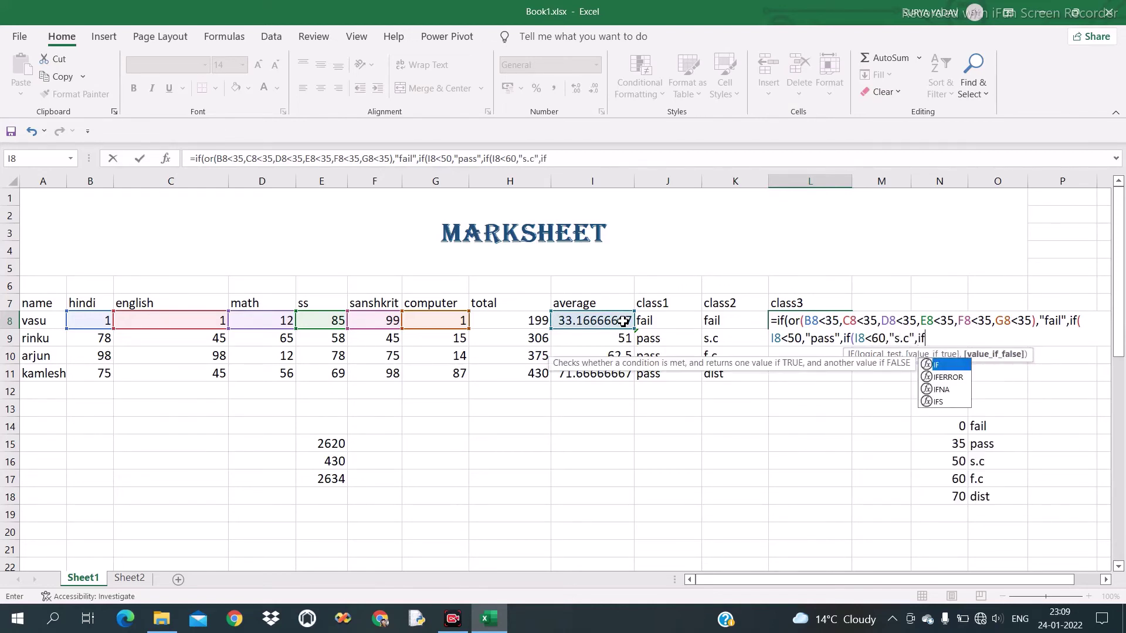
pyautogui.write('(')
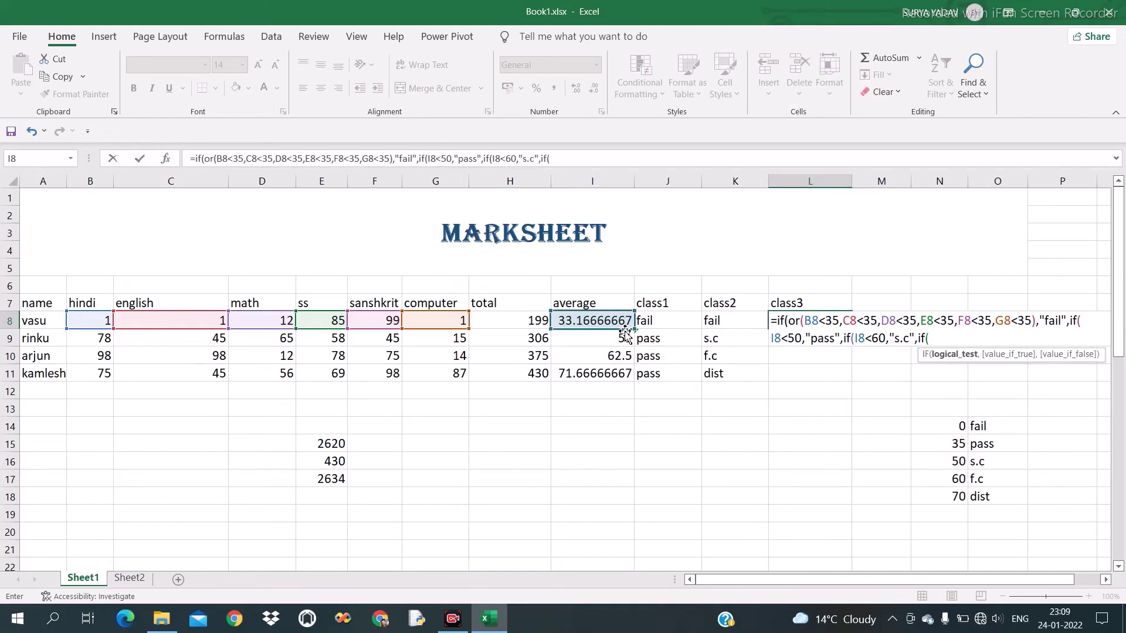
pyautogui.click(614, 321)
pyautogui.write('<')
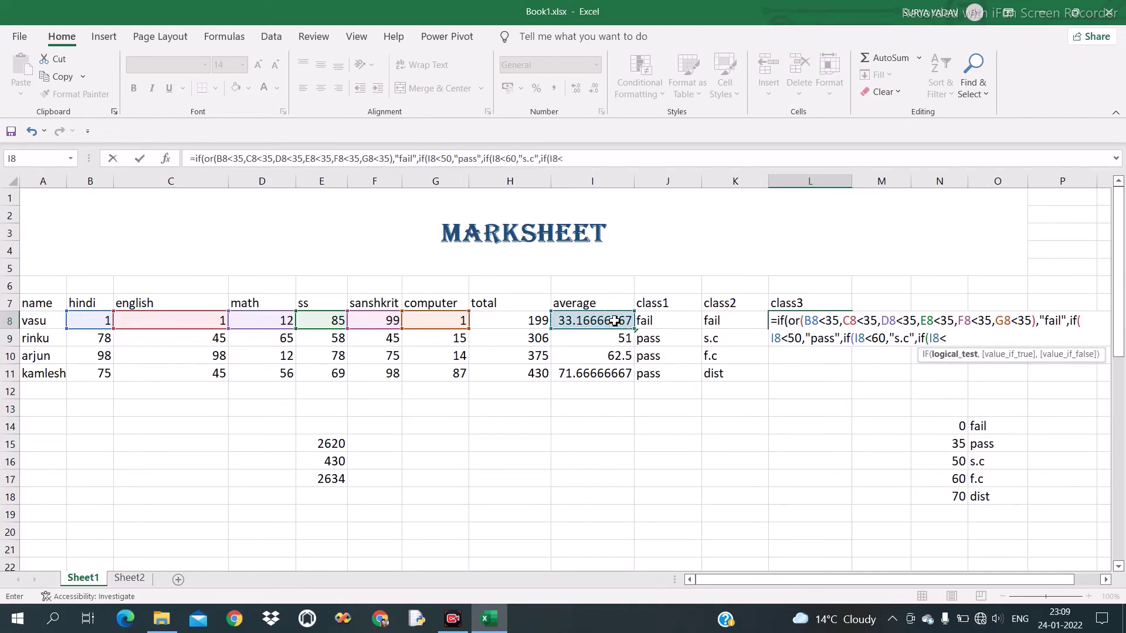
pyautogui.write('70,')
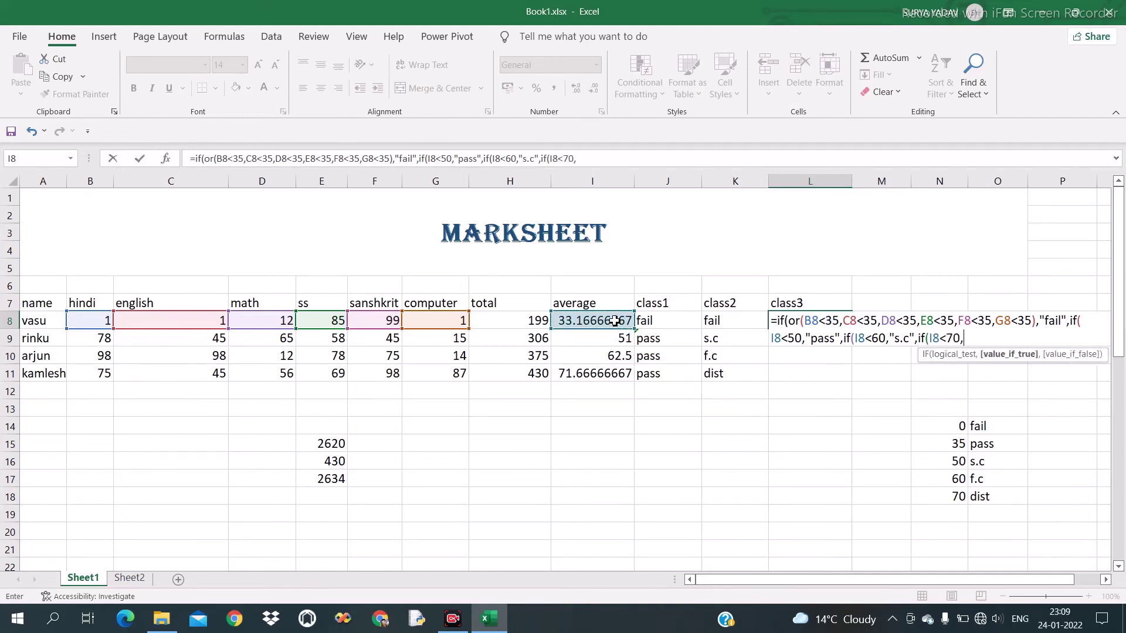
pyautogui.write('"f.c')
pyautogui.write('","')
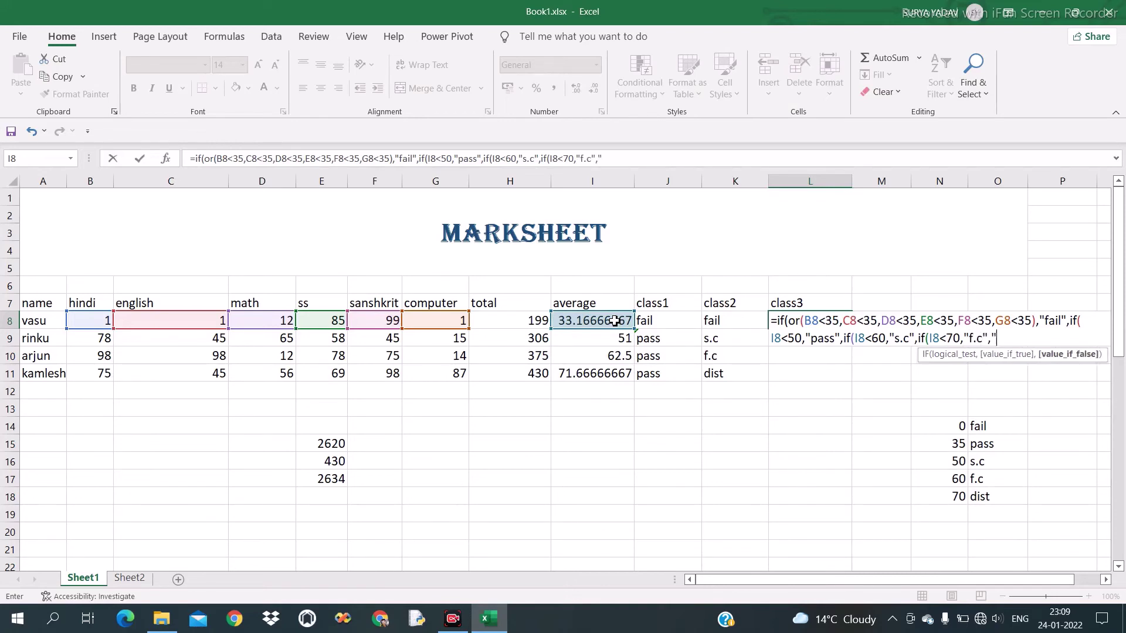
pyautogui.write('dist')
pyautogui.write('"')
pyautogui.write(')))')
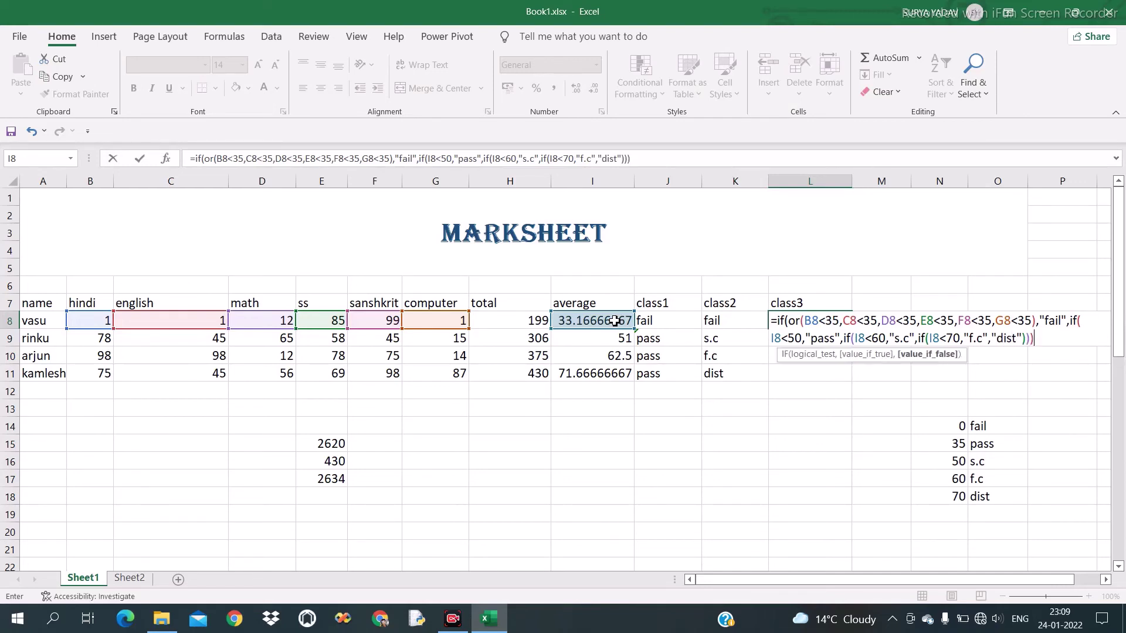
pyautogui.write(')')
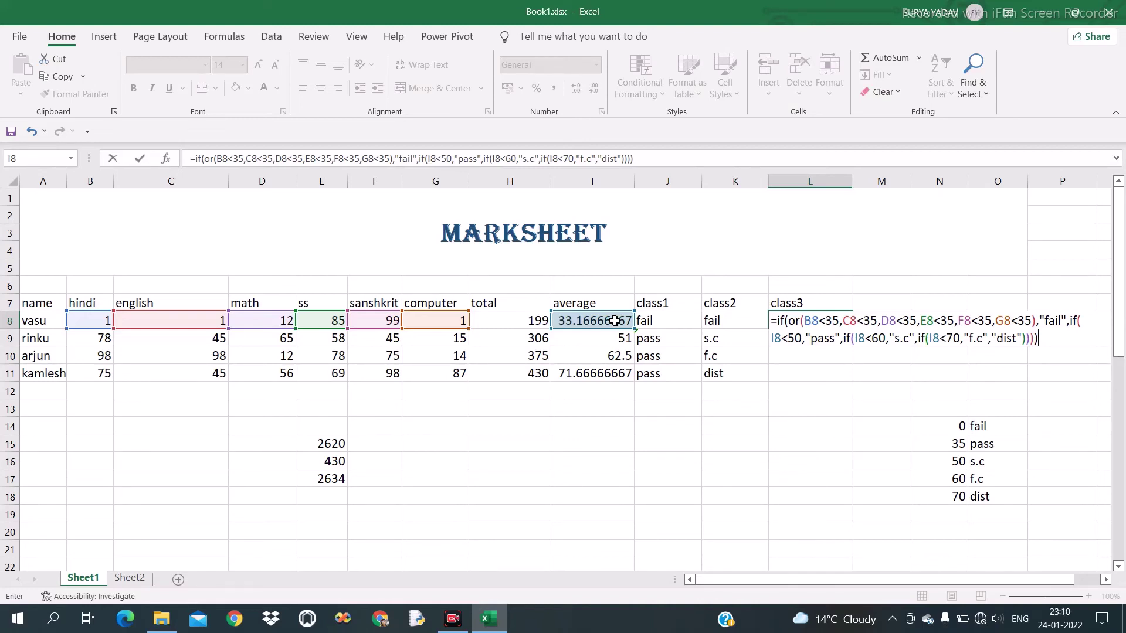
# Commit the L8 class3 formula and fill it down through L11 for all four students.
pyautogui.press('Return')
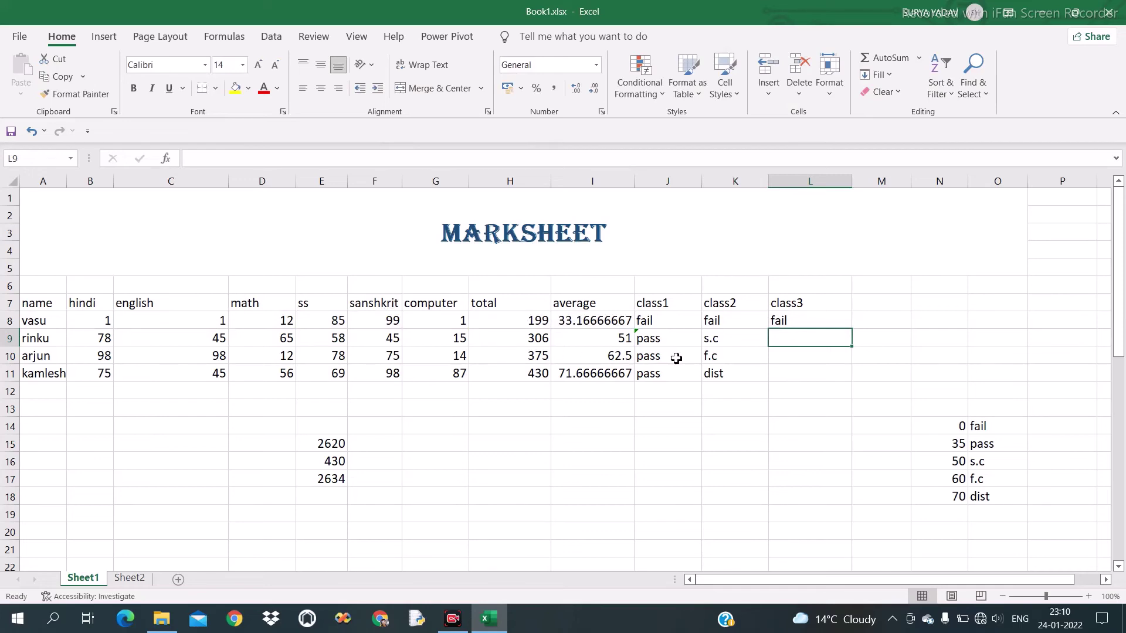
pyautogui.click(836, 324)
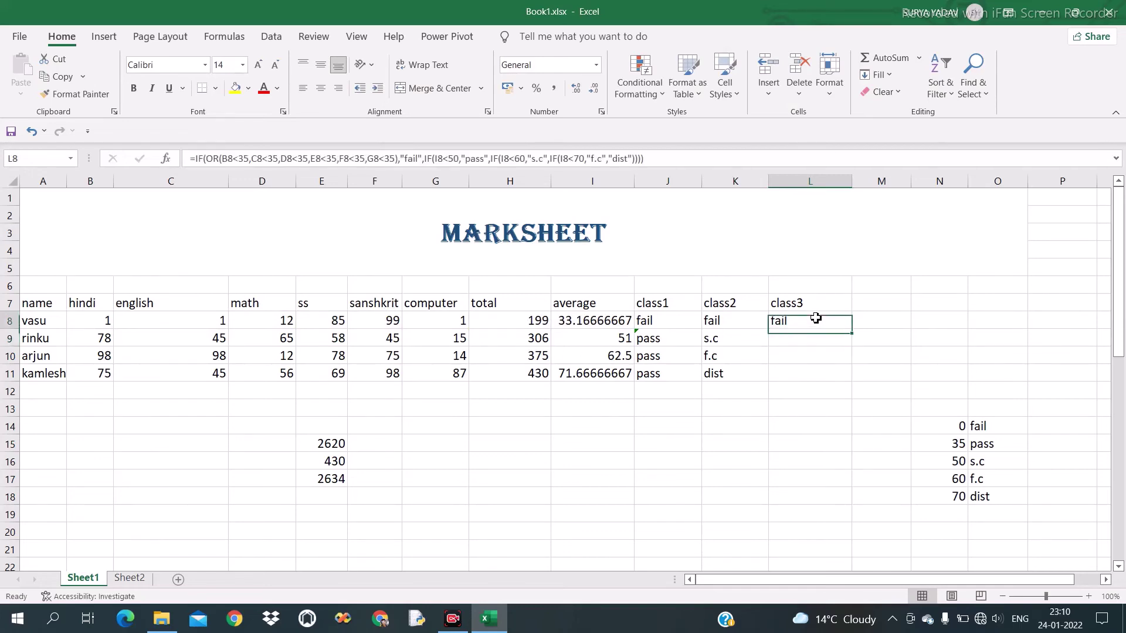
pyautogui.doubleClick(854, 330)
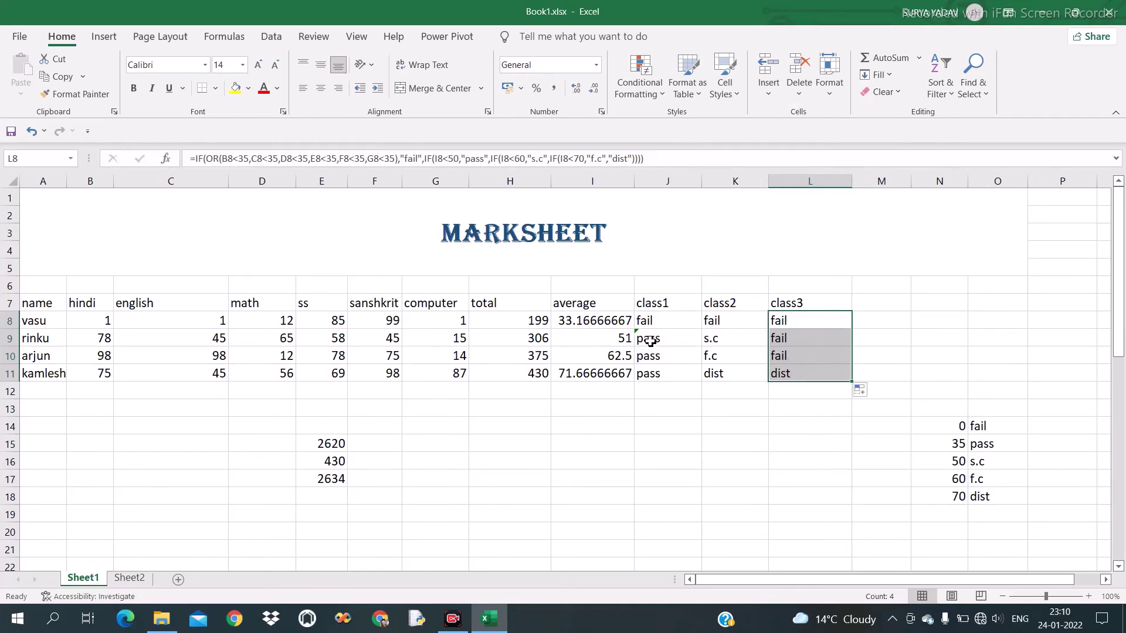
pyautogui.click(601, 337)
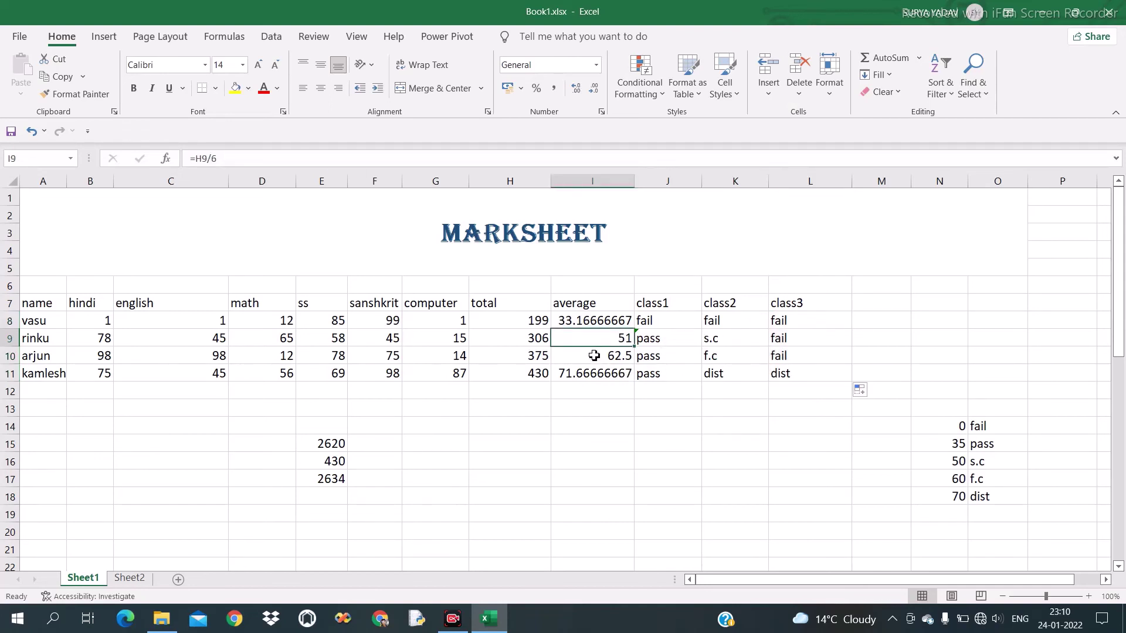
# Change arjun's computer mark to 55 and math mark to 45, lifting his class3 to dist.
pyautogui.click(593, 356)
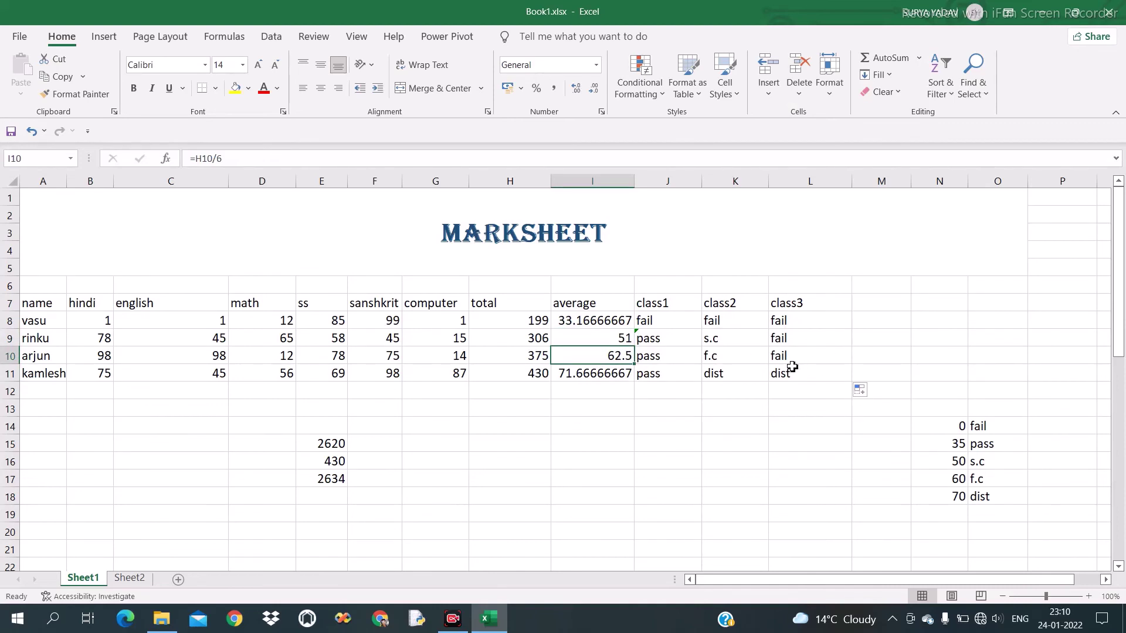
pyautogui.click(459, 356)
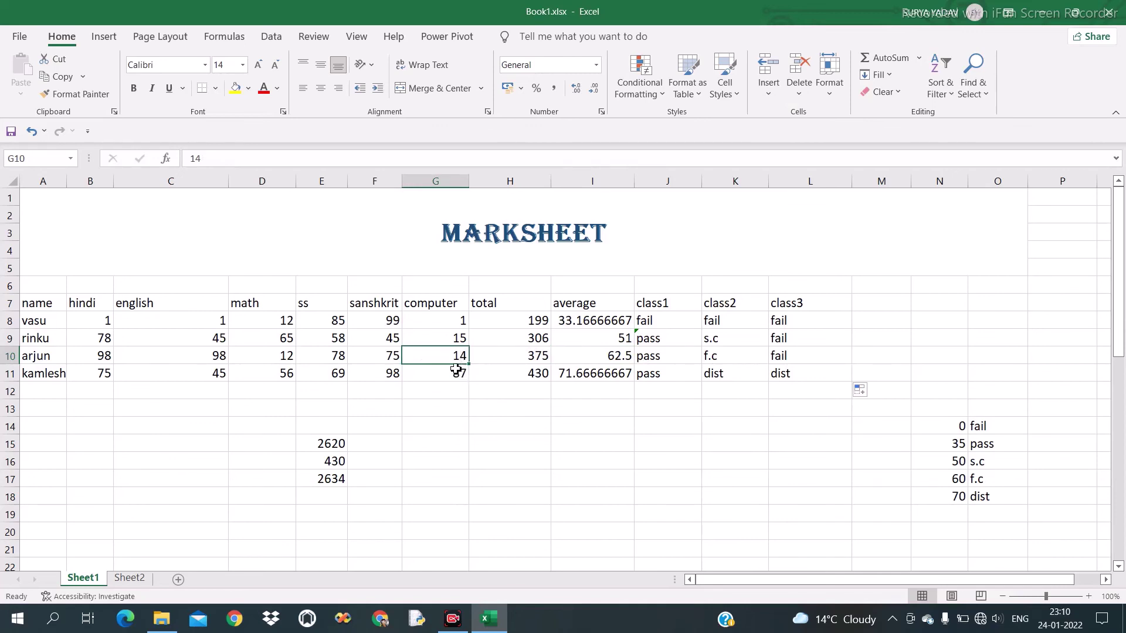
pyautogui.write('55')
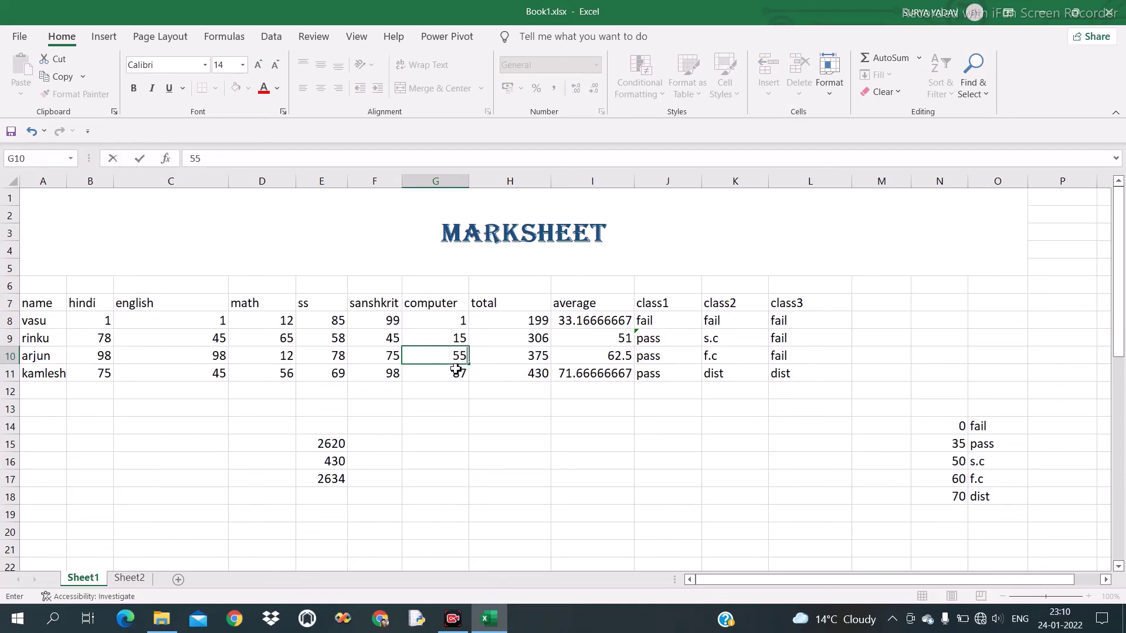
pyautogui.press('Up')
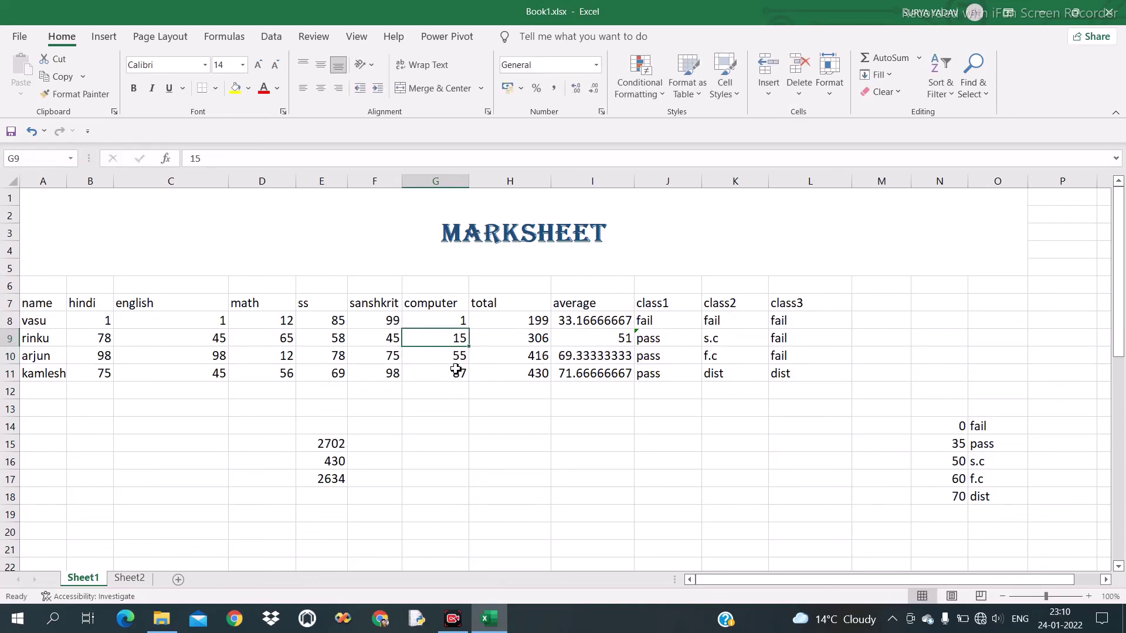
pyautogui.press('Down')
pyautogui.press('Left')
pyautogui.press('Left')
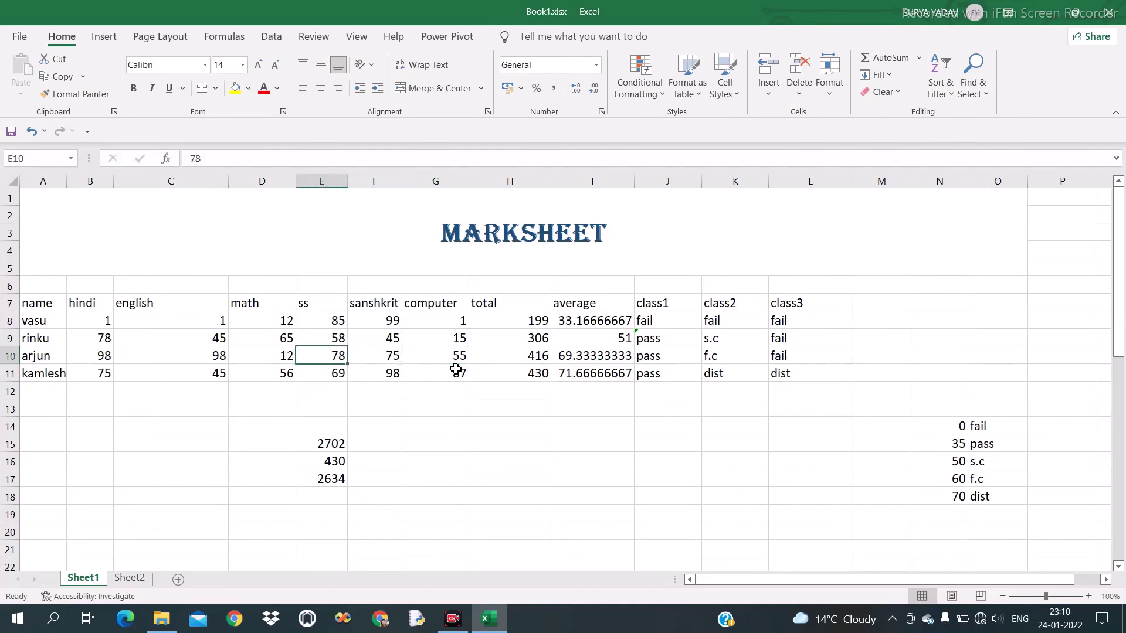
pyautogui.press('Left')
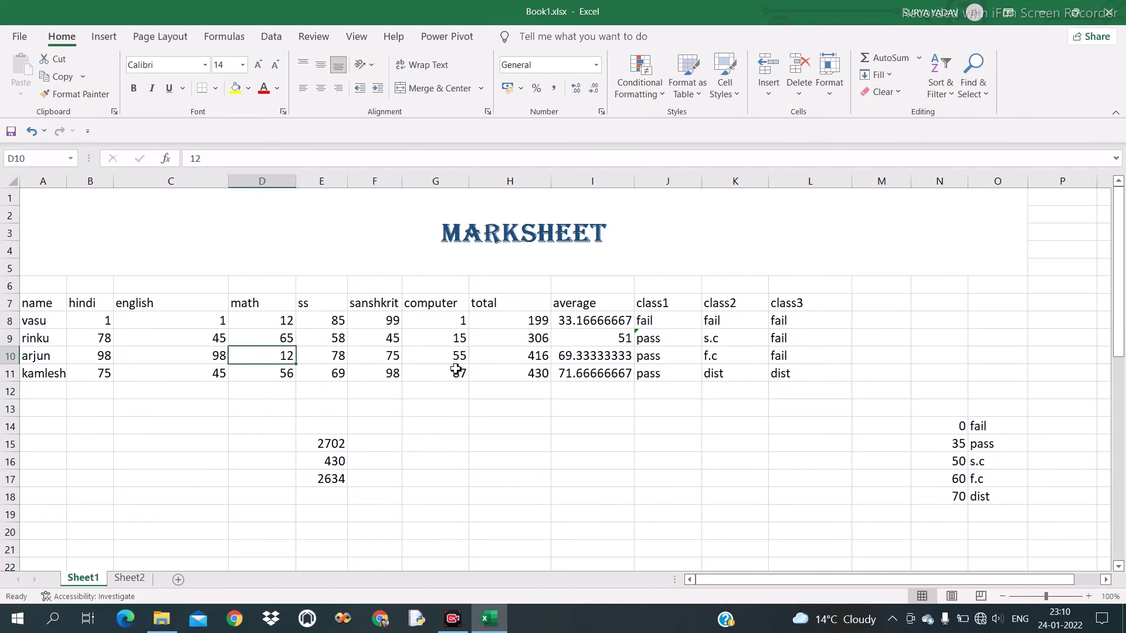
pyautogui.write('45')
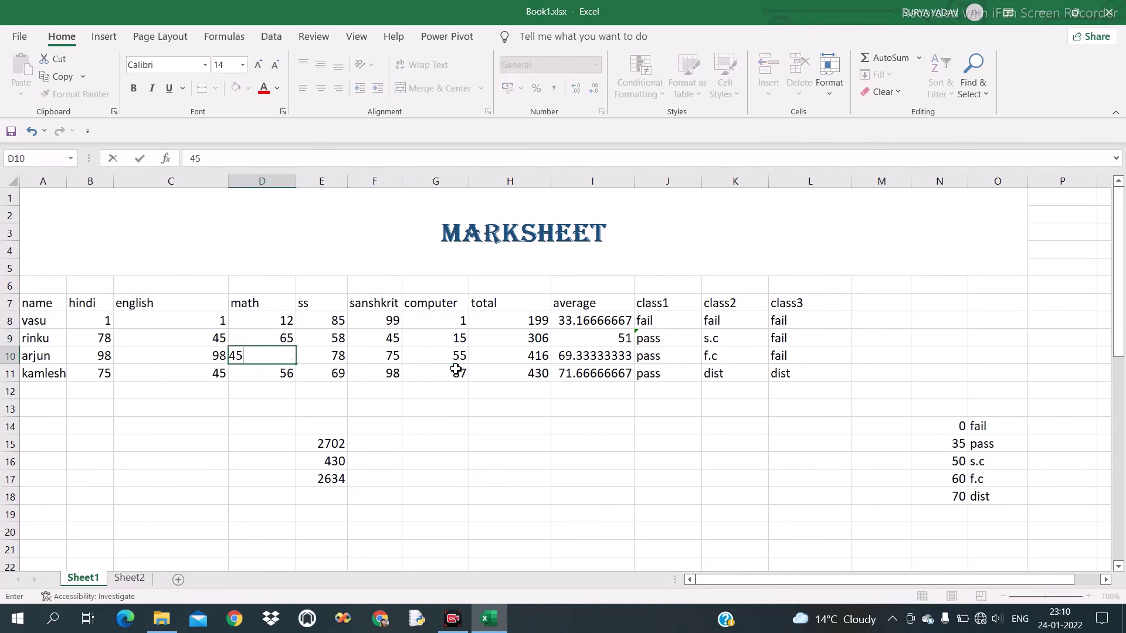
pyautogui.press('Up')
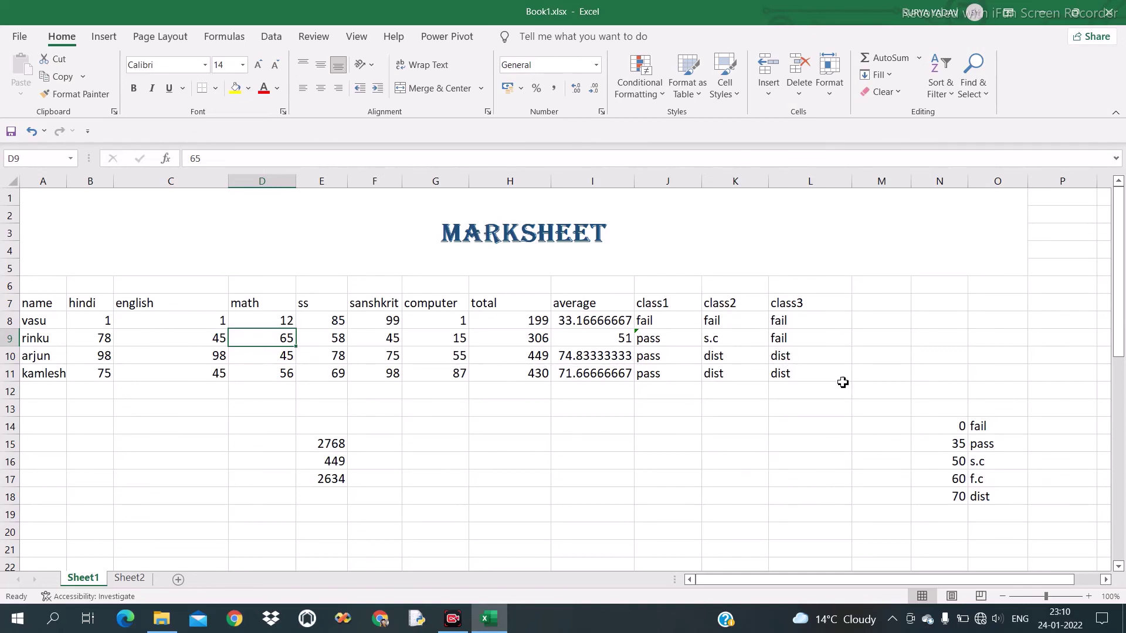
pyautogui.click(796, 355)
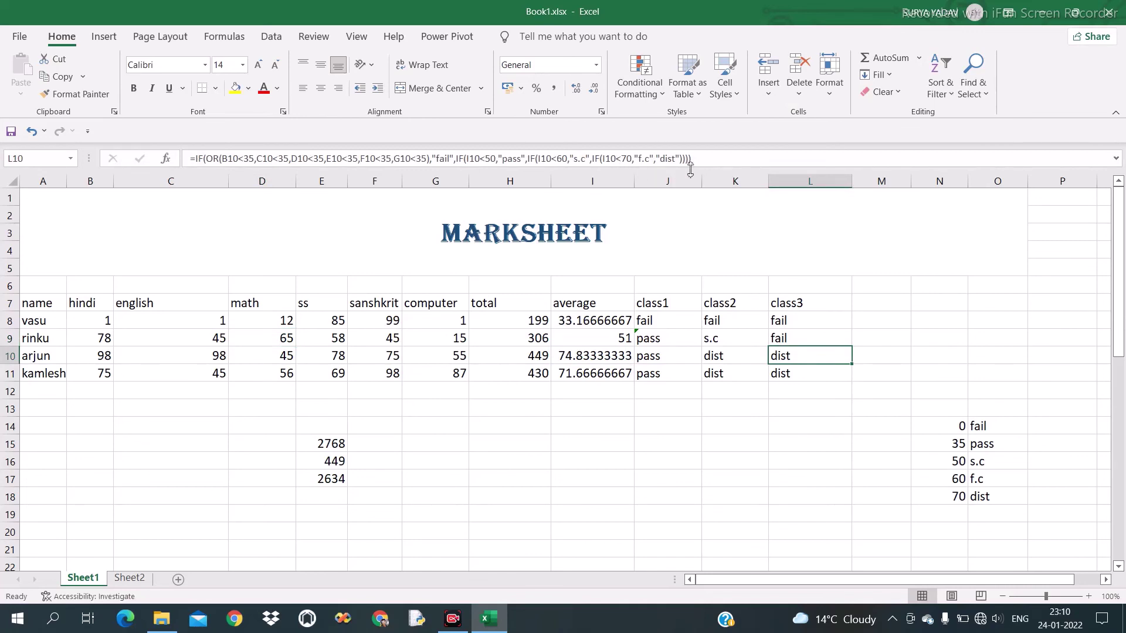
pyautogui.moveTo(699, 162); pyautogui.dragTo(183, 149)
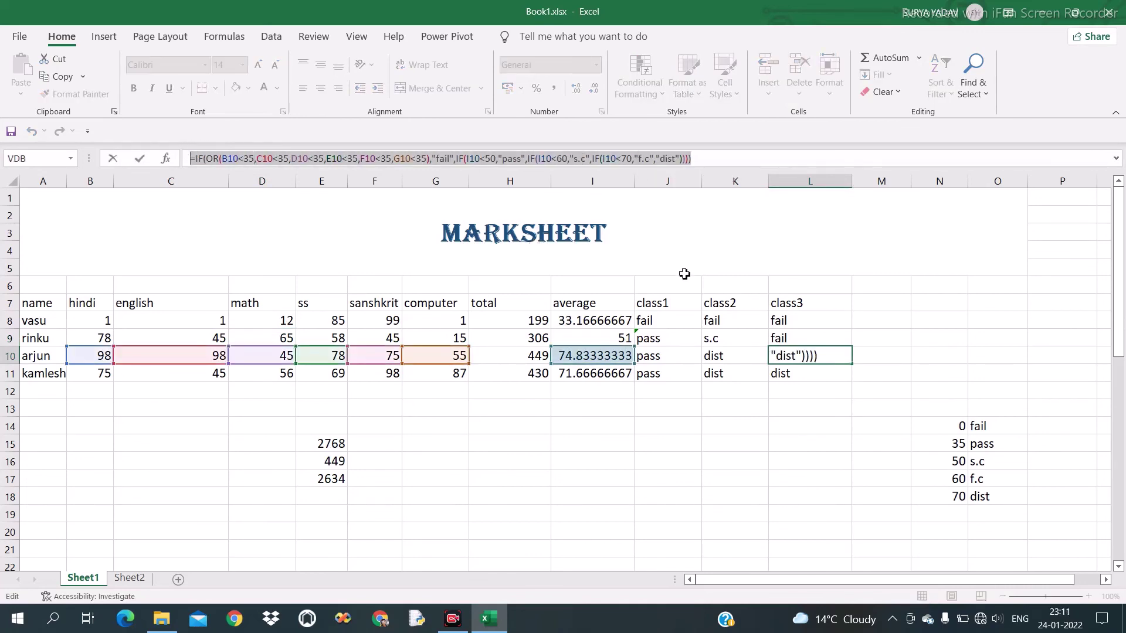
pyautogui.press('Escape')
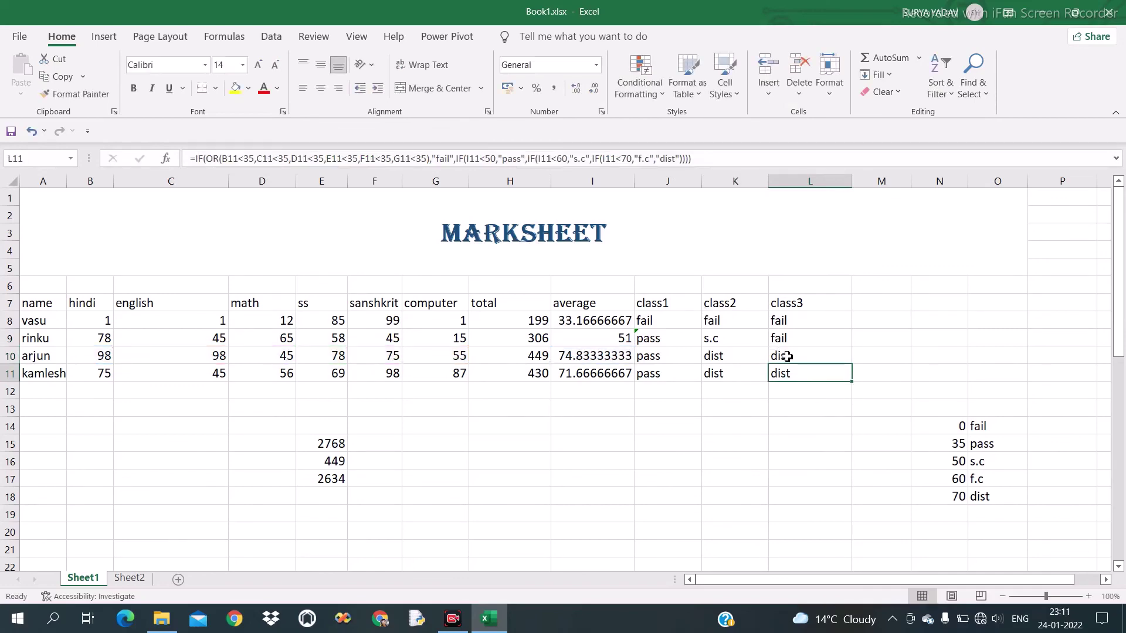
pyautogui.click(731, 342)
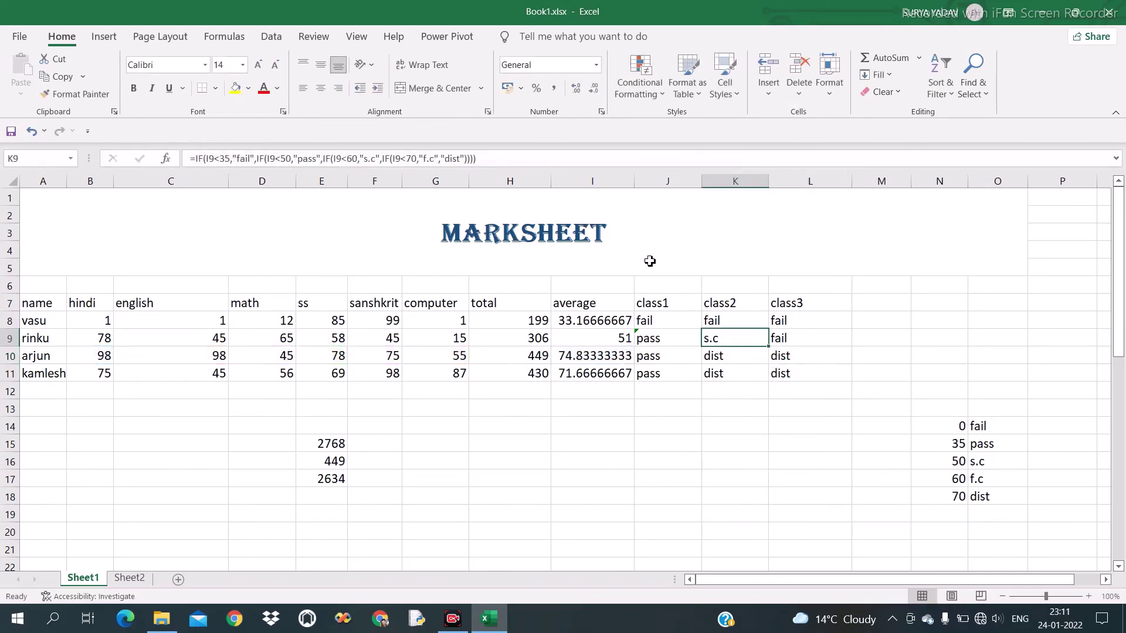